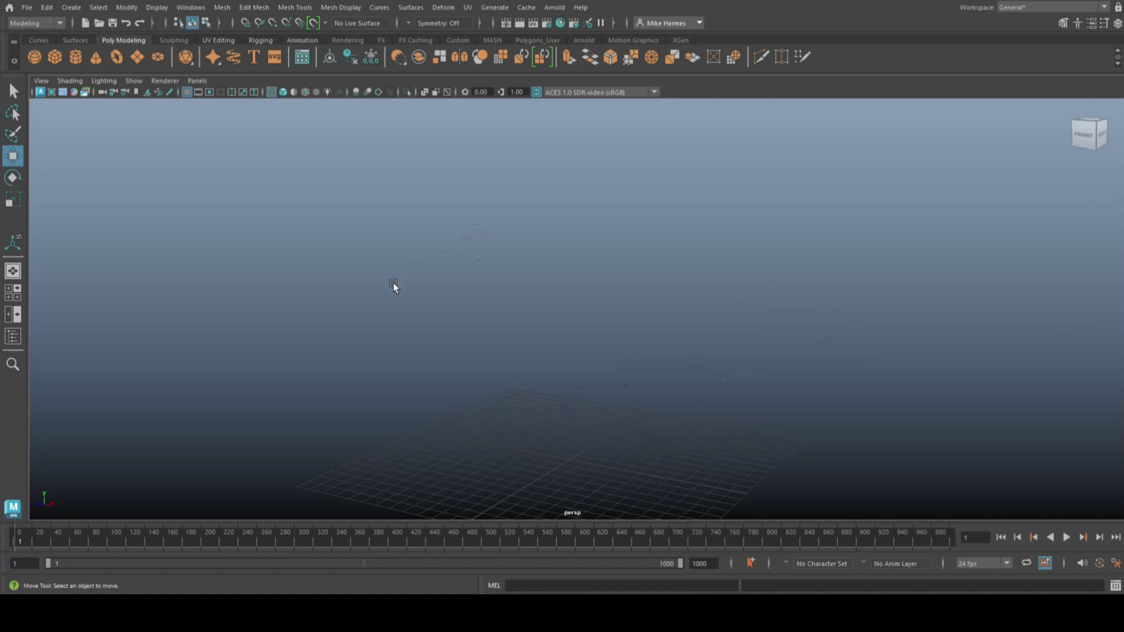
# Import BasicHead.ma from the Content Browser's Examples > Modeling > Sculpting Base Meshes > Bipeds folder.
pyautogui.click(191, 7)
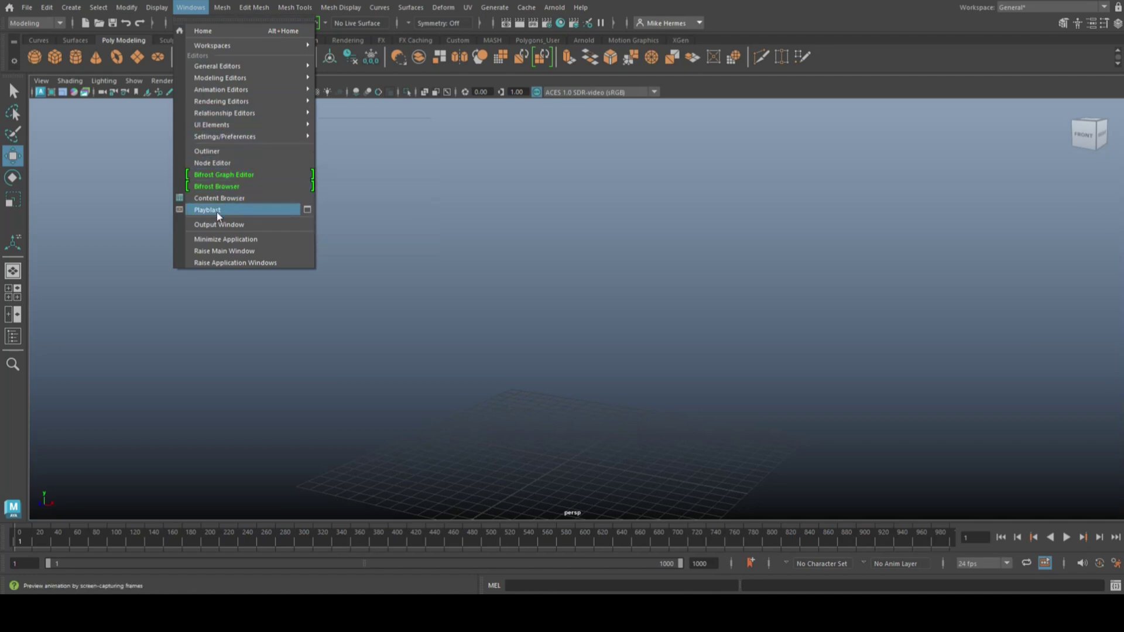
pyautogui.click(232, 200)
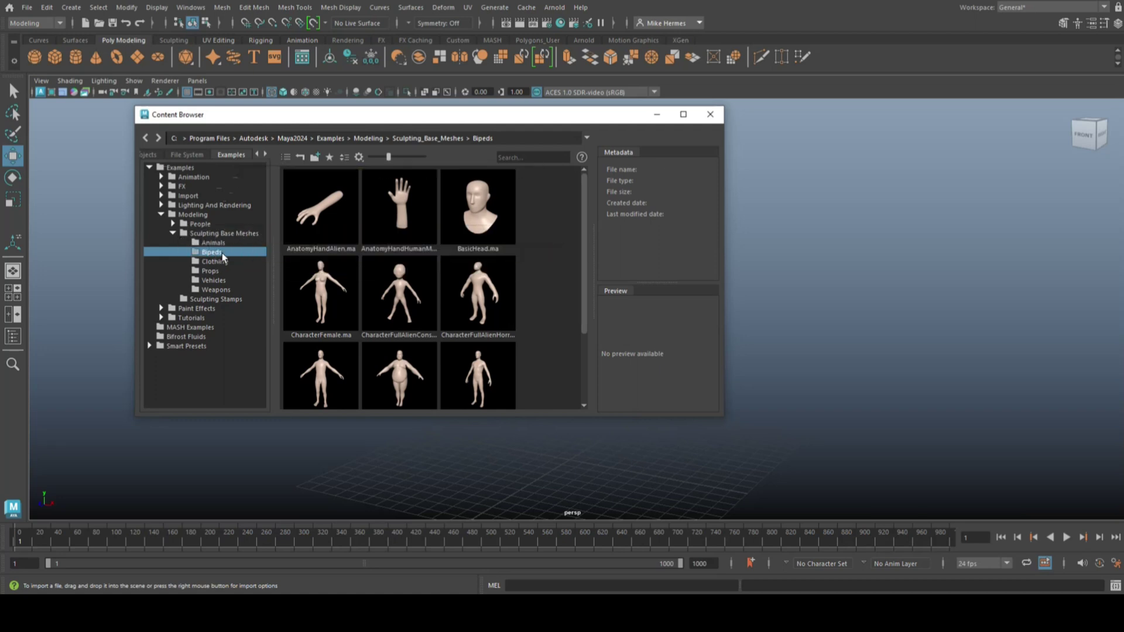
pyautogui.click(481, 219)
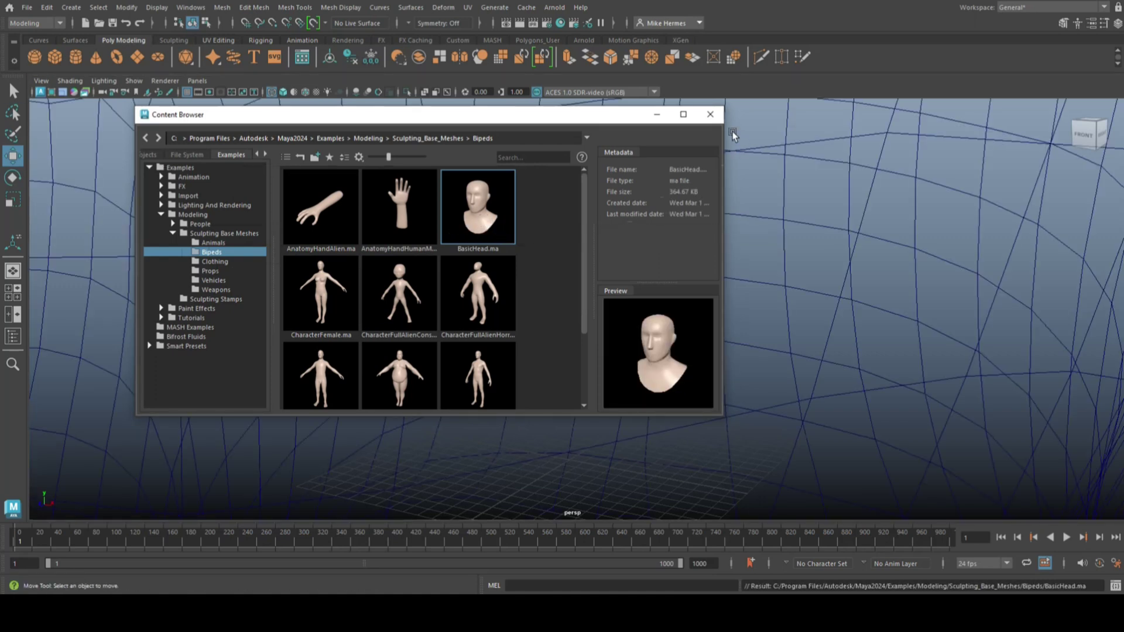
pyautogui.click(710, 114)
pyautogui.scroll(-5, 670, 320)
# Select the whole head mesh and scale it uniformly down to 0.335.
pyautogui.scroll(-6, 747, 326)
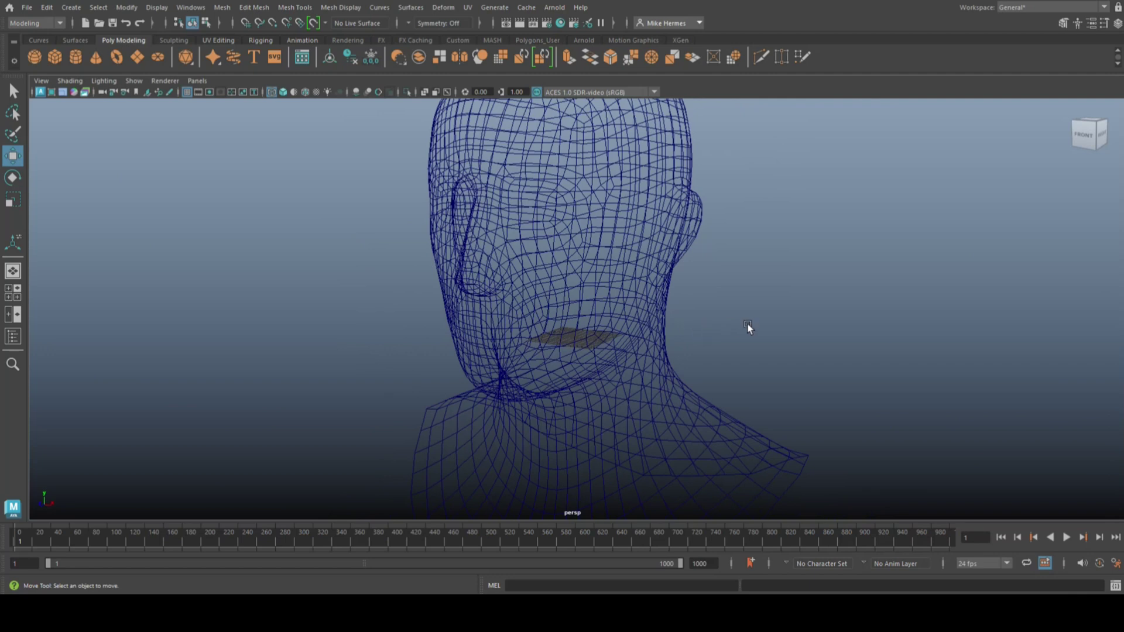
pyautogui.keyDown('alt'); pyautogui.moveTo(760, 328); pyautogui.dragTo(802, 369); pyautogui.keyUp('alt')
pyautogui.scroll(-3, 803, 368)
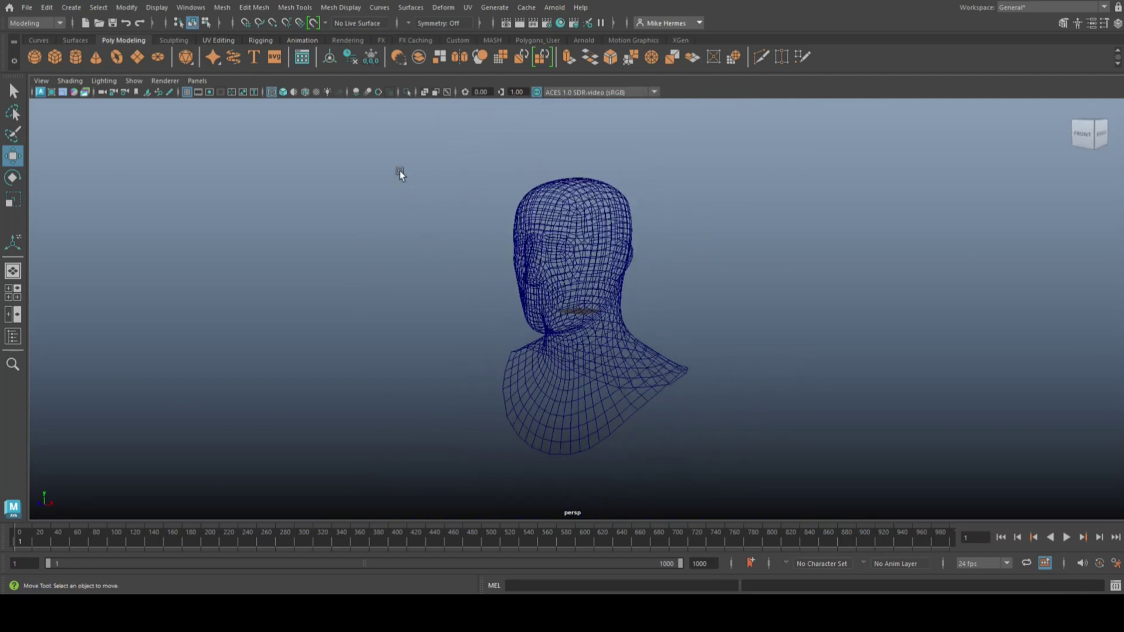
pyautogui.moveTo(394, 152); pyautogui.dragTo(850, 491)
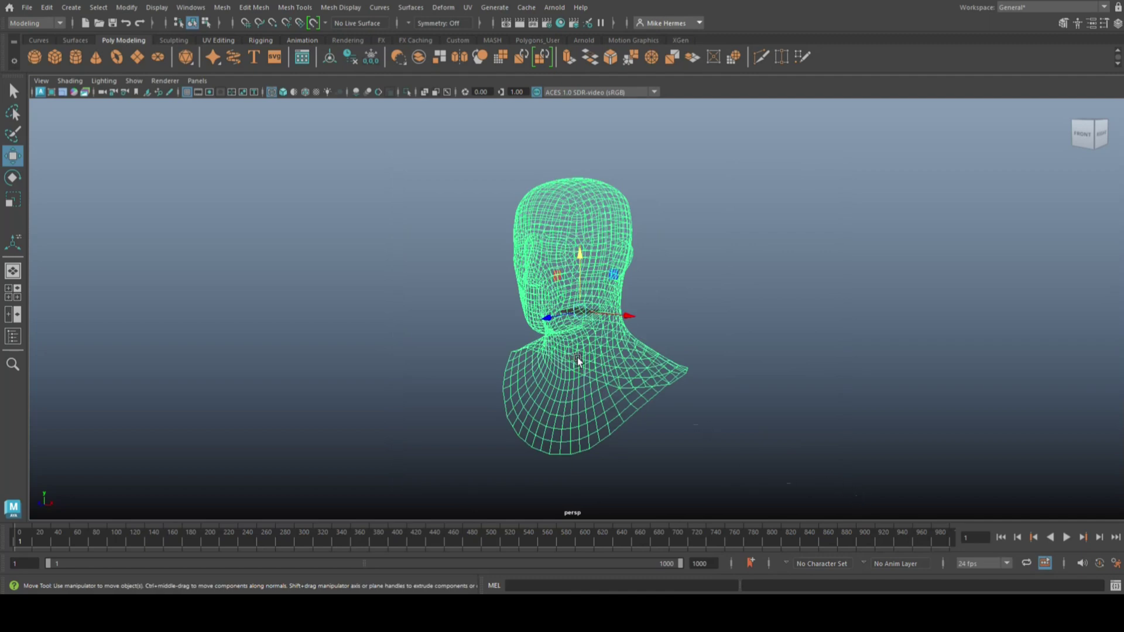
pyautogui.press('r')
pyautogui.moveTo(578, 308); pyautogui.dragTo(403, 339)
# Raise the head upward along Y above the grid and frame it in view.
pyautogui.press('w')
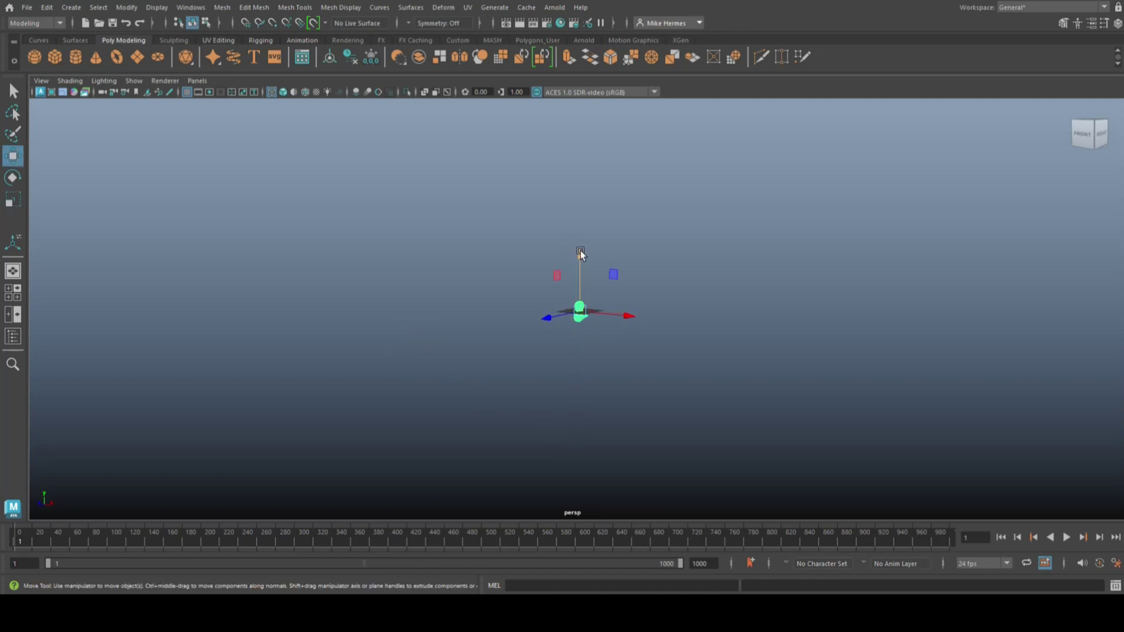
pyautogui.moveTo(581, 250); pyautogui.dragTo(582, 236)
pyautogui.press('f')
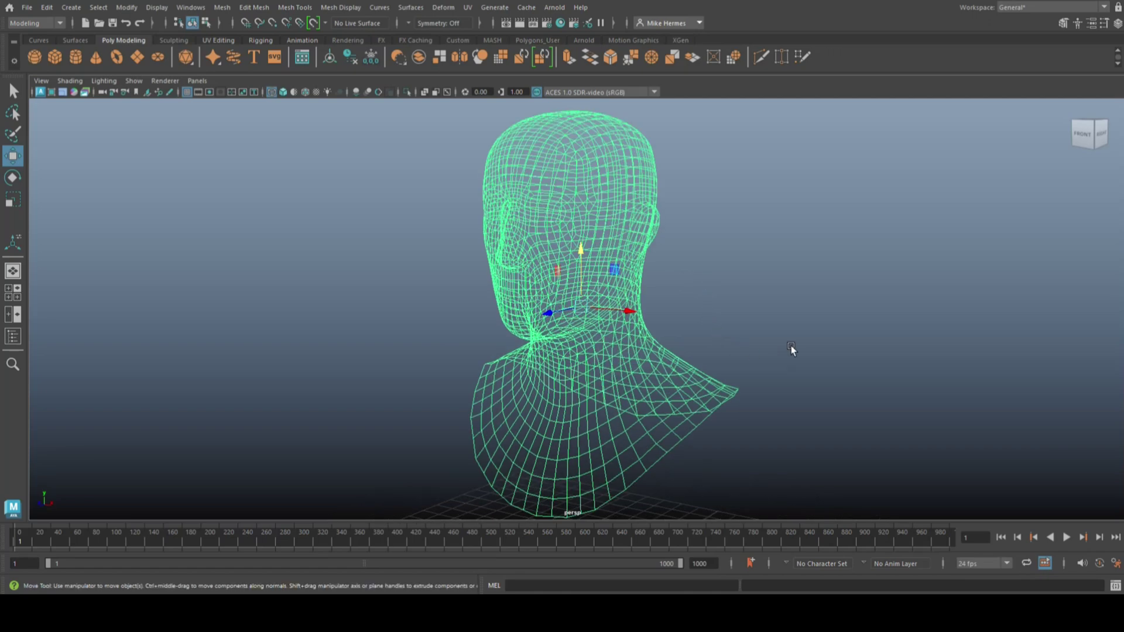
pyautogui.scroll(-2, 791, 345)
pyautogui.moveTo(790, 408)
pyautogui.keyDown('alt'); pyautogui.mouseDown()
pyautogui.moveTo(793, 379)
pyautogui.moveTo(855, 404)
pyautogui.moveTo(875, 441)
pyautogui.moveTo(779, 363)
pyautogui.moveTo(614, 414)
pyautogui.moveTo(214, 401)
pyautogui.moveTo(181, 416)
pyautogui.moveTo(484, 421)
pyautogui.moveTo(810, 404)
pyautogui.moveTo(785, 414)
pyautogui.moveTo(785, 394)
pyautogui.moveTo(789, 420)
pyautogui.moveTo(795, 402)
pyautogui.moveTo(778, 420)
pyautogui.moveTo(745, 404)
pyautogui.moveTo(788, 406)
pyautogui.mouseUp(); pyautogui.keyUp('alt')
pyautogui.keyDown('alt'); pyautogui.moveTo(787, 408); pyautogui.dragTo(807, 408, button='right'); pyautogui.keyUp('alt')
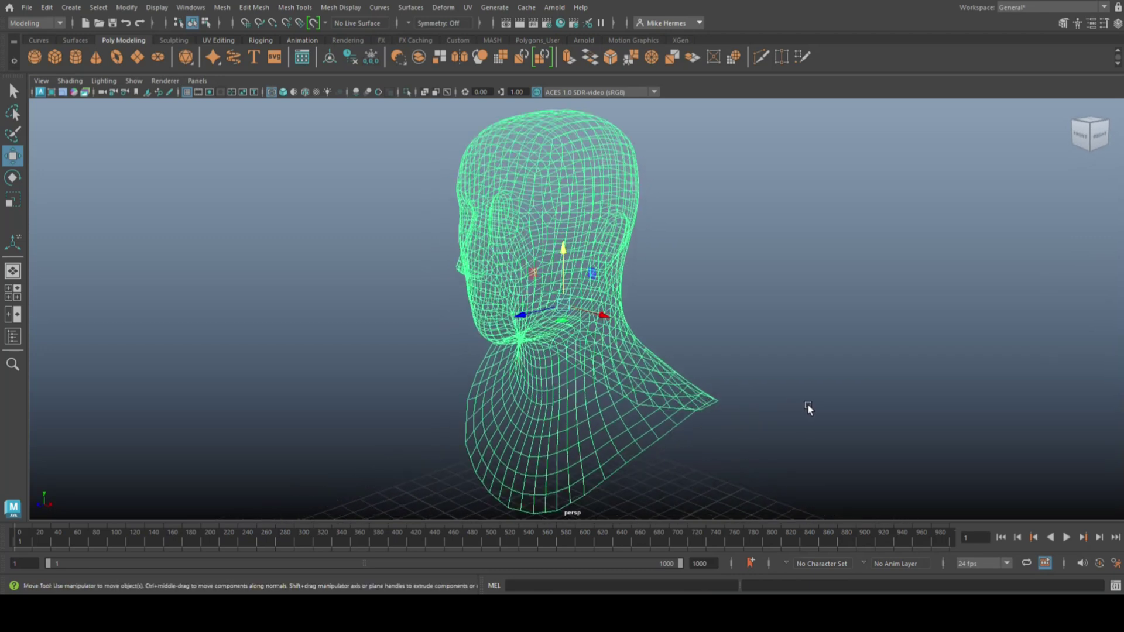
pyautogui.moveTo(808, 409)
pyautogui.keyDown('alt'); pyautogui.mouseDown()
pyautogui.moveTo(792, 422)
pyautogui.moveTo(806, 399)
pyautogui.mouseUp(); pyautogui.keyUp('alt')
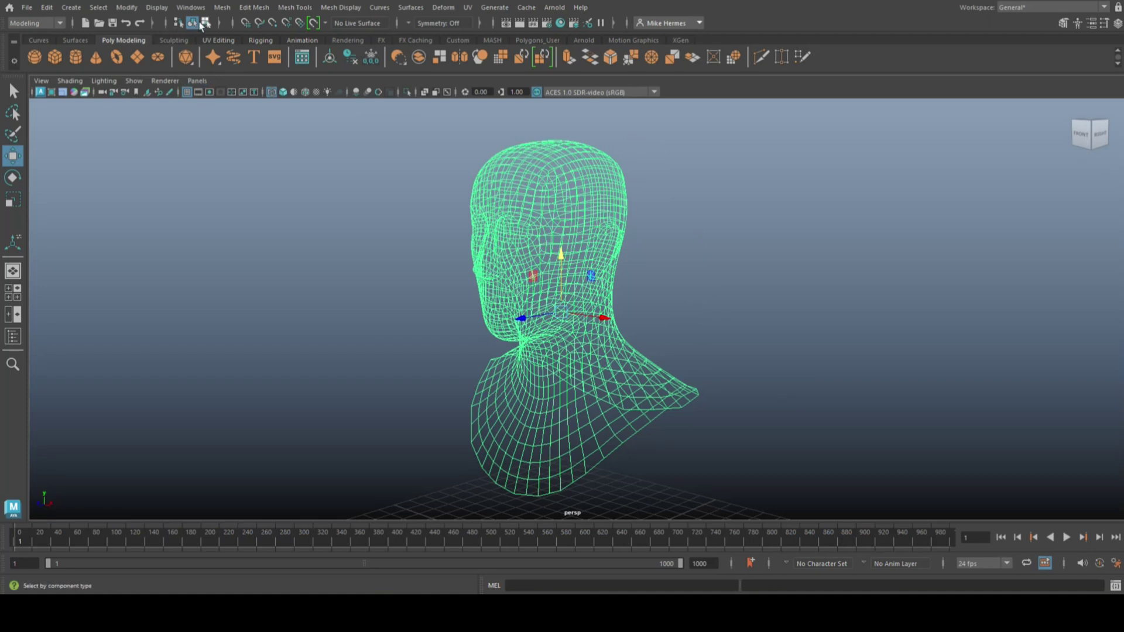
# Reset the Mesh > Smooth options to their default settings.
pyautogui.click(222, 7)
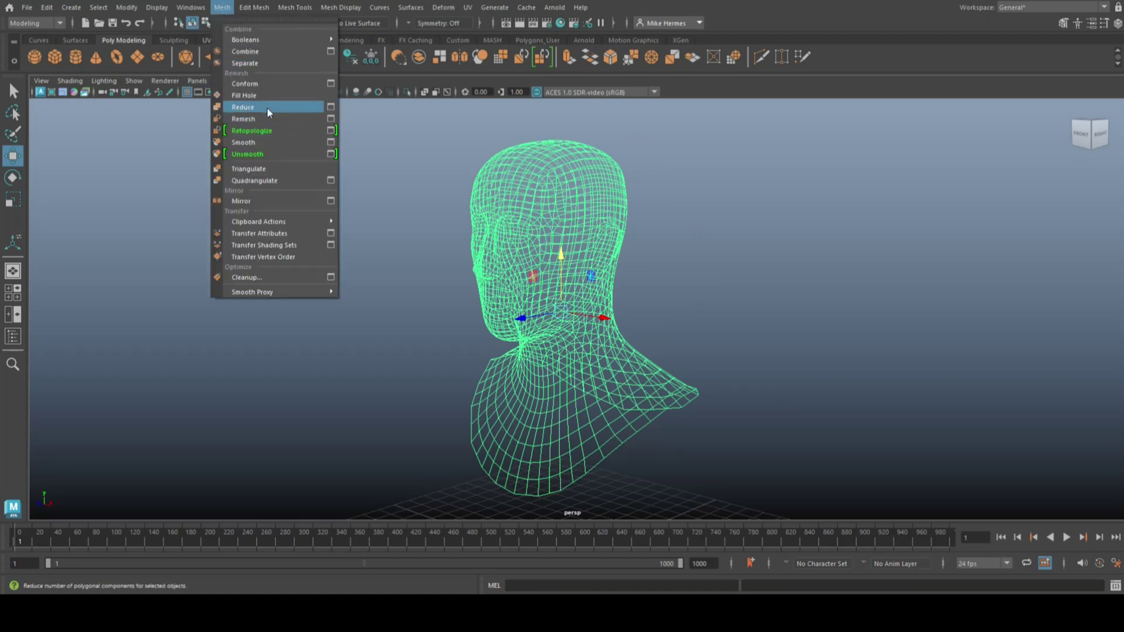
pyautogui.click(331, 143)
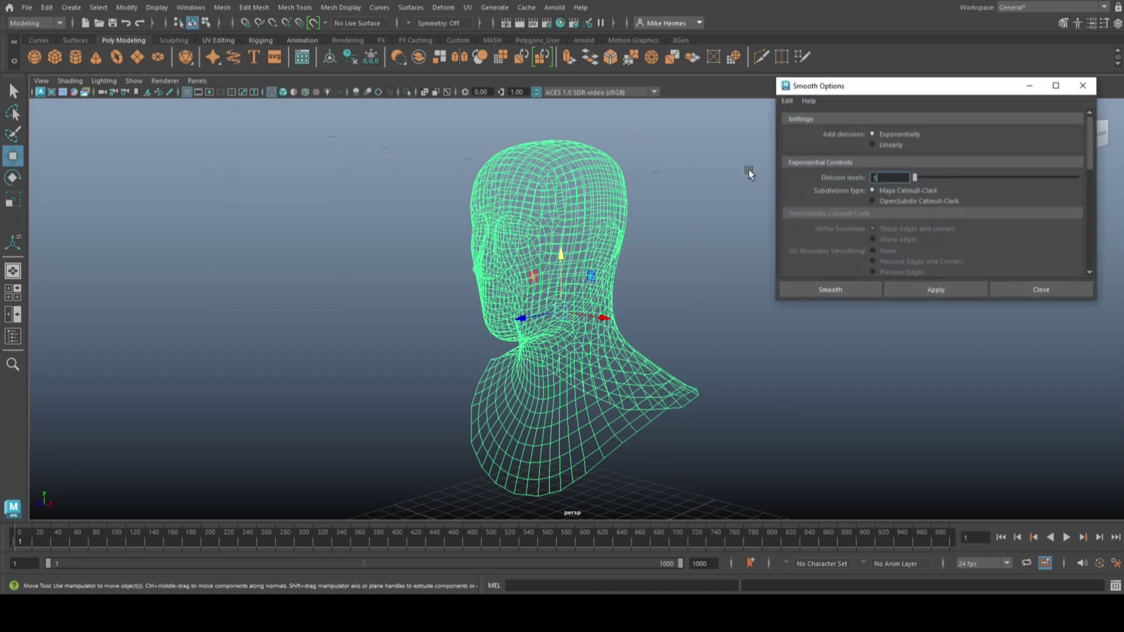
pyautogui.click(787, 101)
pyautogui.click(813, 124)
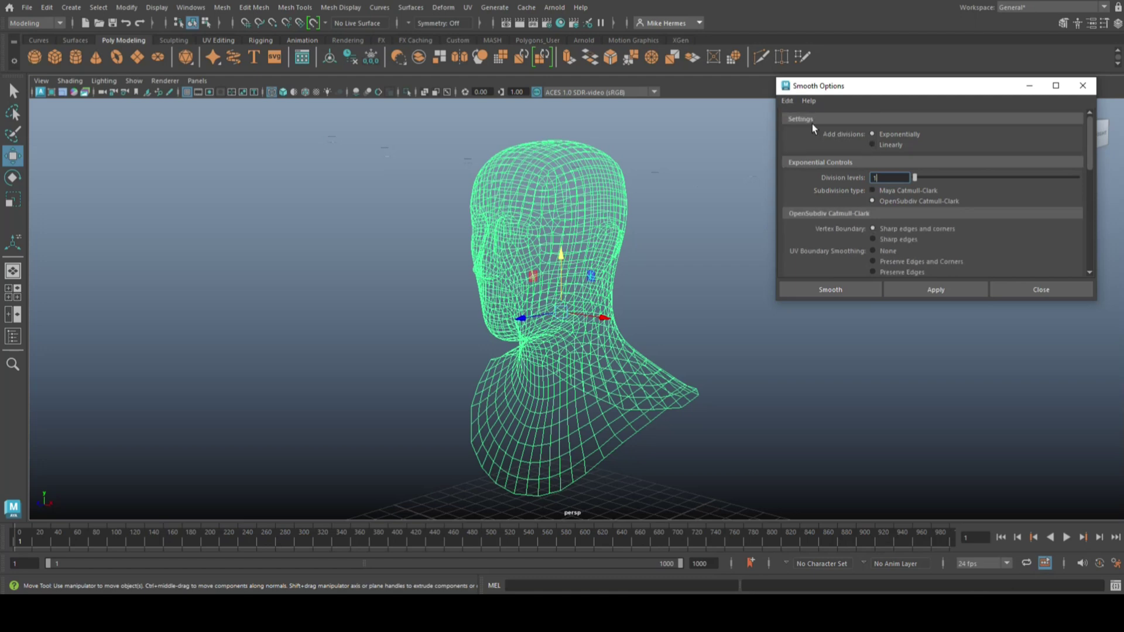
pyautogui.click(1083, 86)
# Smooth the head mesh and set polySmoothFace1 Divisions to 3.
pyautogui.click(220, 8)
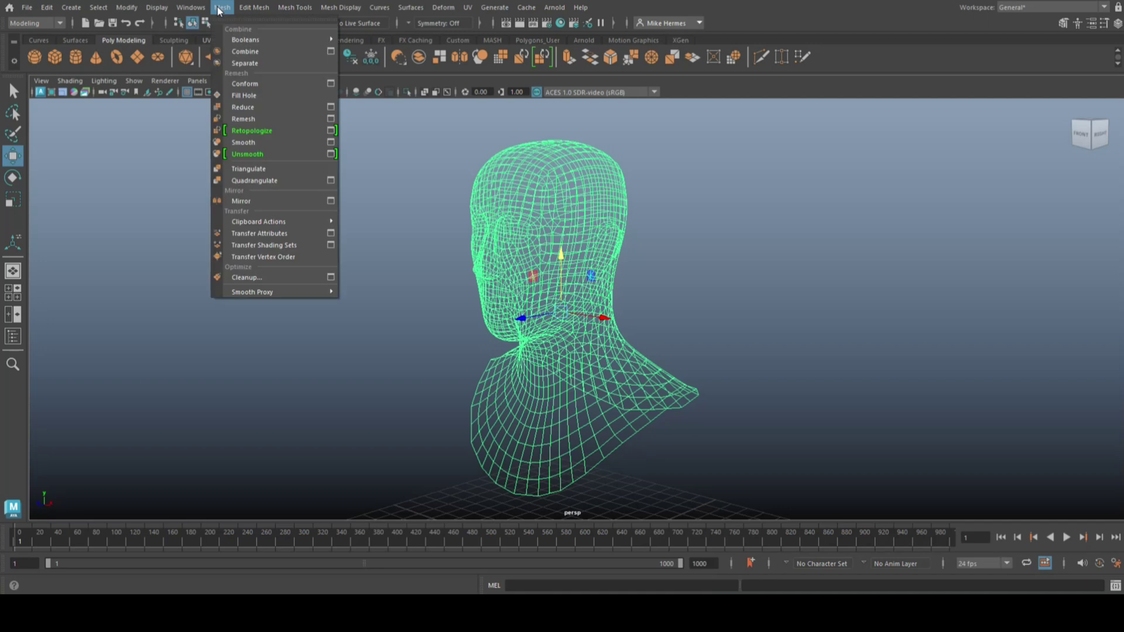
pyautogui.click(260, 142)
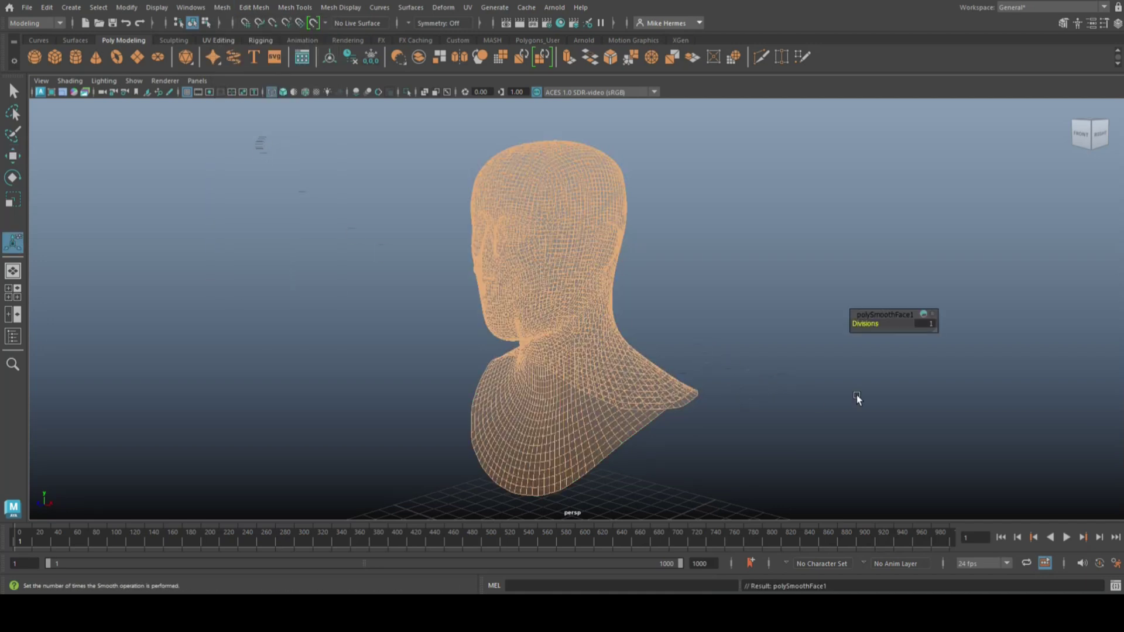
pyautogui.click(930, 324)
pyautogui.write('3')
pyautogui.press('Return')
# Inspect the dense smoothed head from several angles, then reselect it.
pyautogui.click(673, 291)
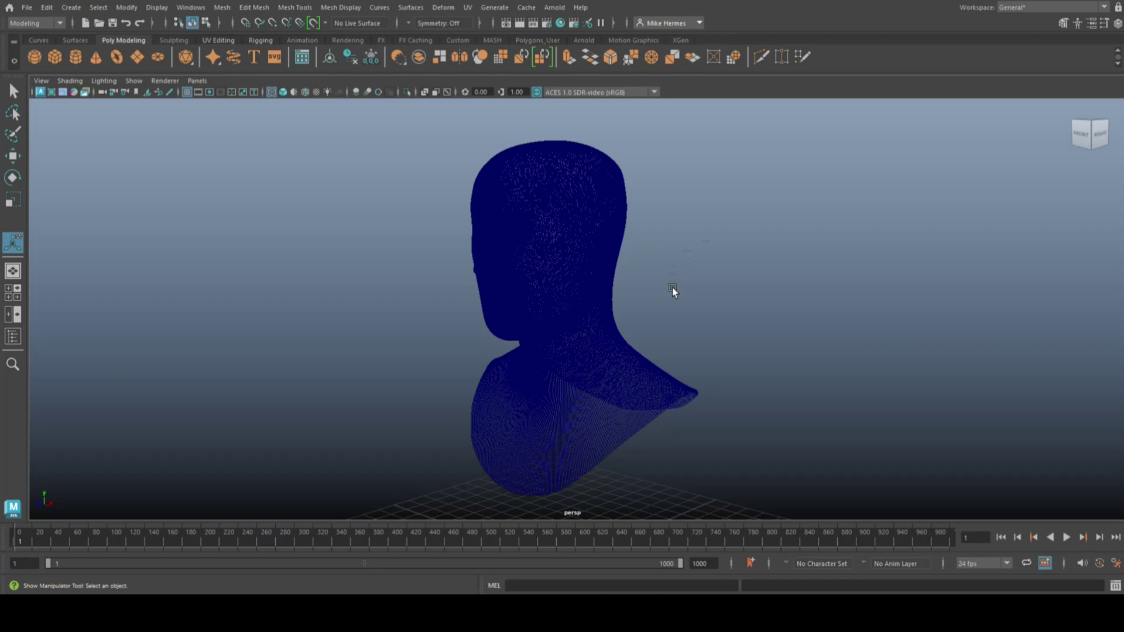
pyautogui.scroll(5, 673, 291)
pyautogui.scroll(-5, 741, 319)
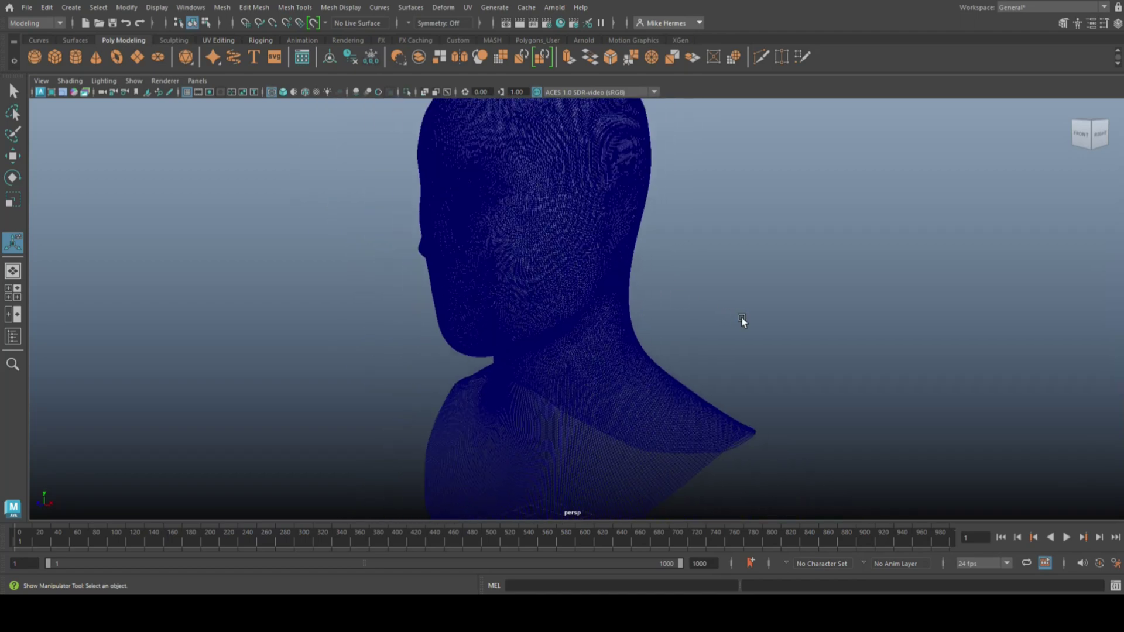
pyautogui.scroll(5, 755, 324)
pyautogui.keyDown('alt'); pyautogui.moveTo(770, 326); pyautogui.dragTo(775, 304); pyautogui.keyUp('alt')
pyautogui.scroll(3, 796, 352)
pyautogui.scroll(-5, 816, 381)
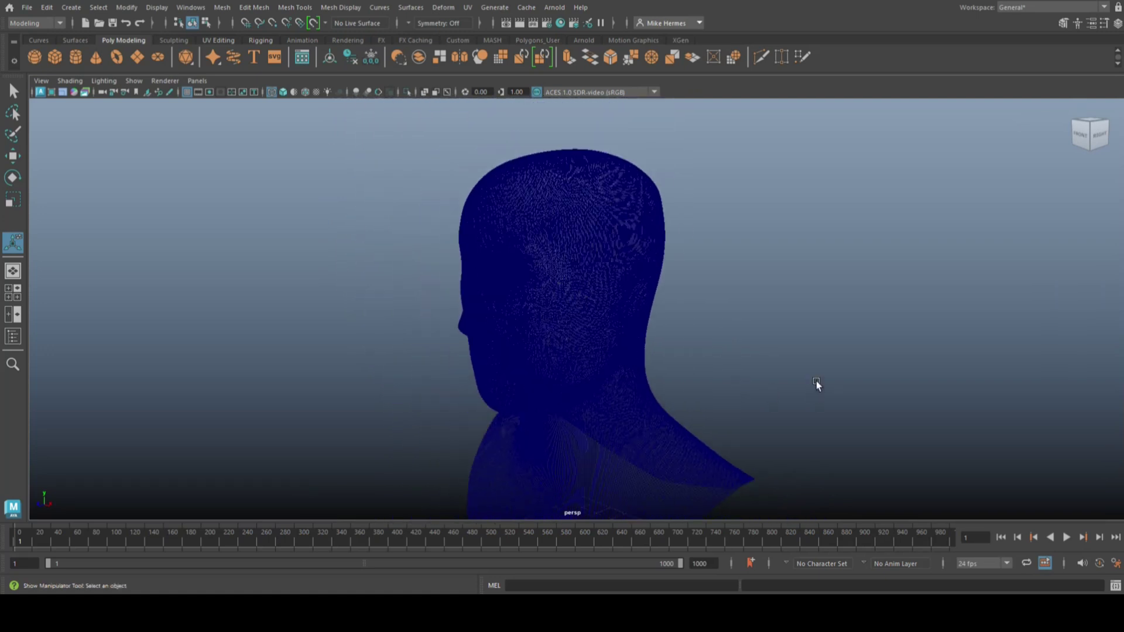
pyautogui.keyDown('alt'); pyautogui.moveTo(818, 381); pyautogui.dragTo(822, 365); pyautogui.keyUp('alt')
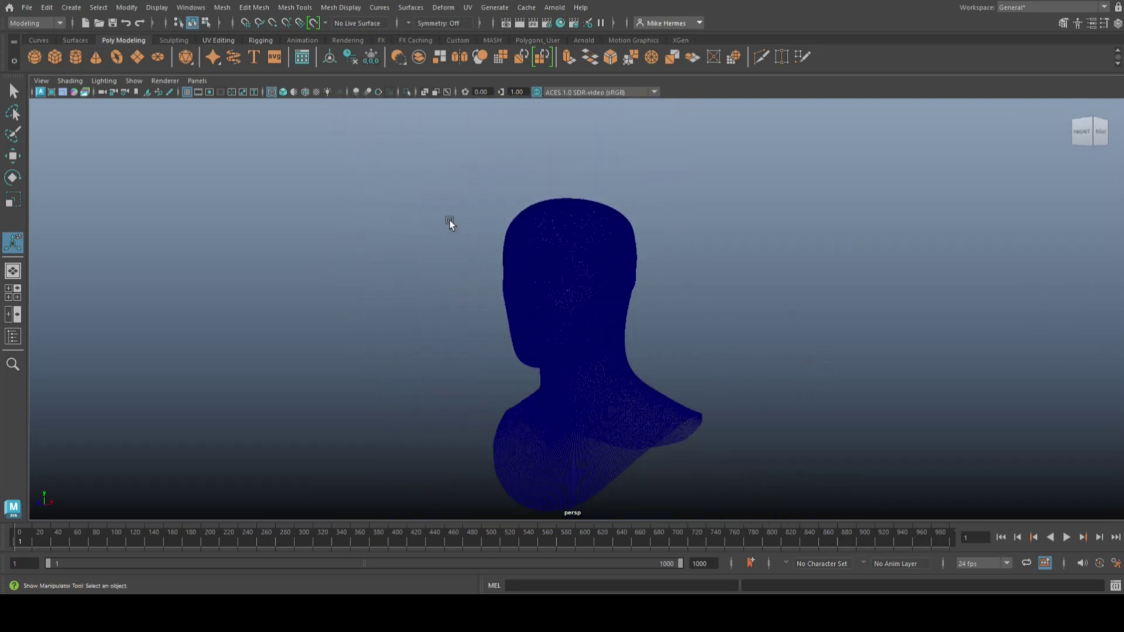
pyautogui.moveTo(341, 160); pyautogui.dragTo(889, 497)
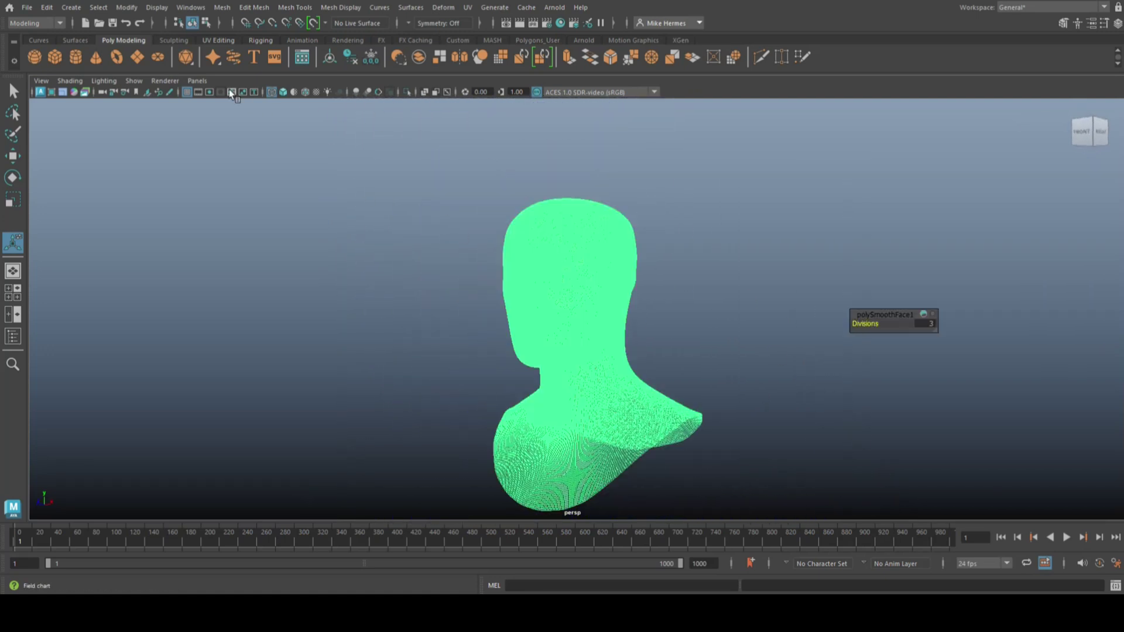
# Delete the smoothed head's construction history with Edit > Delete by Type > History.
pyautogui.click(47, 8)
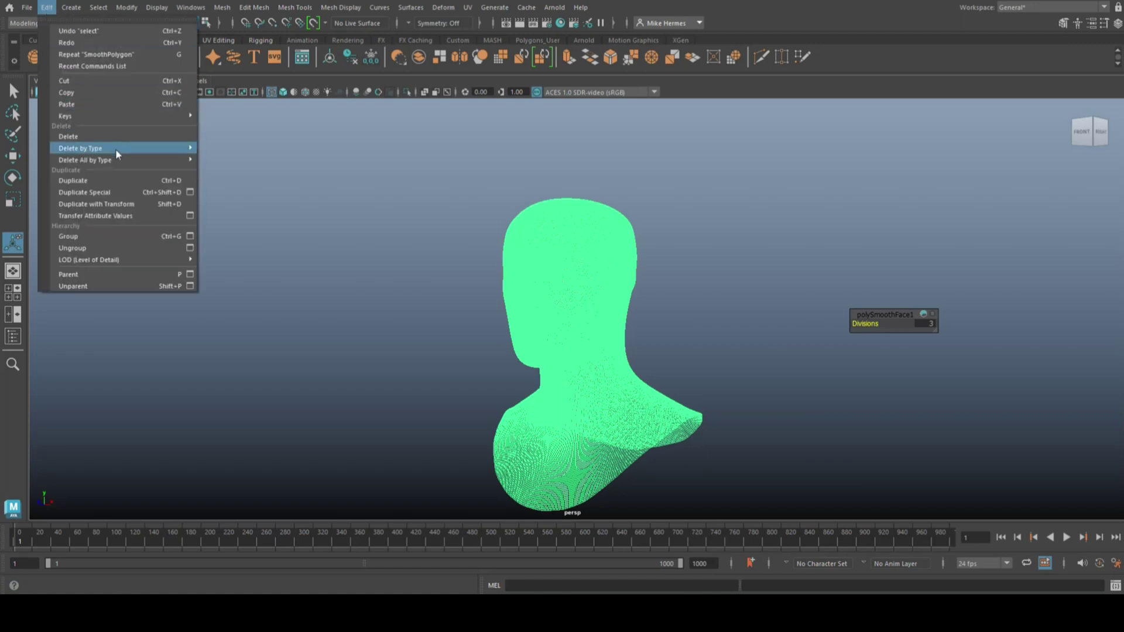
pyautogui.moveTo(115, 148)
pyautogui.click(231, 149)
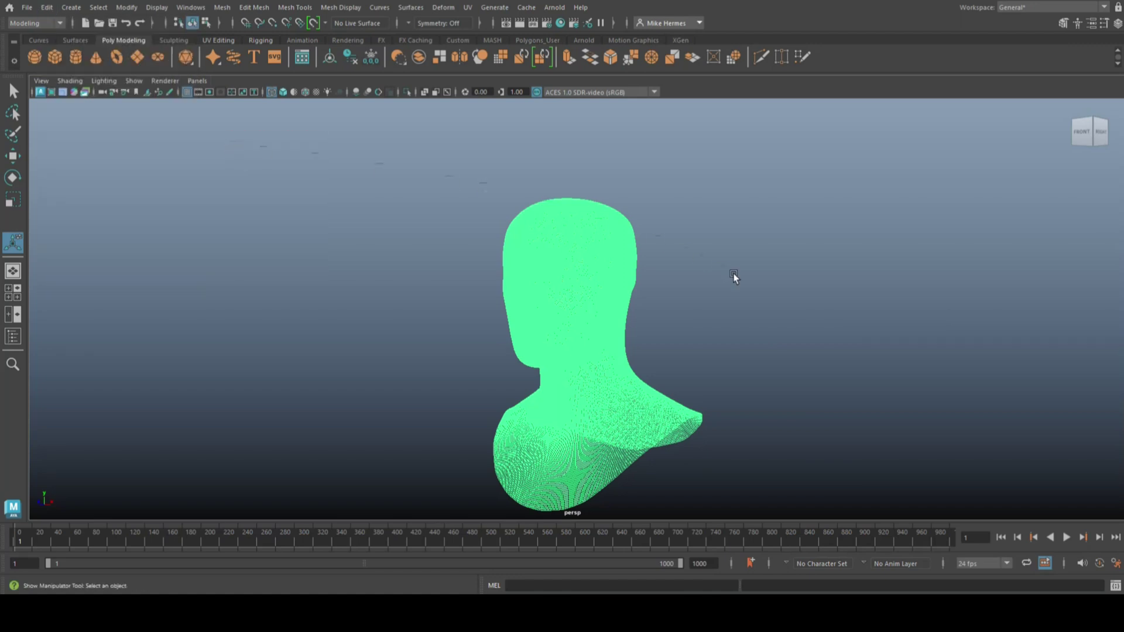
pyautogui.click(762, 283)
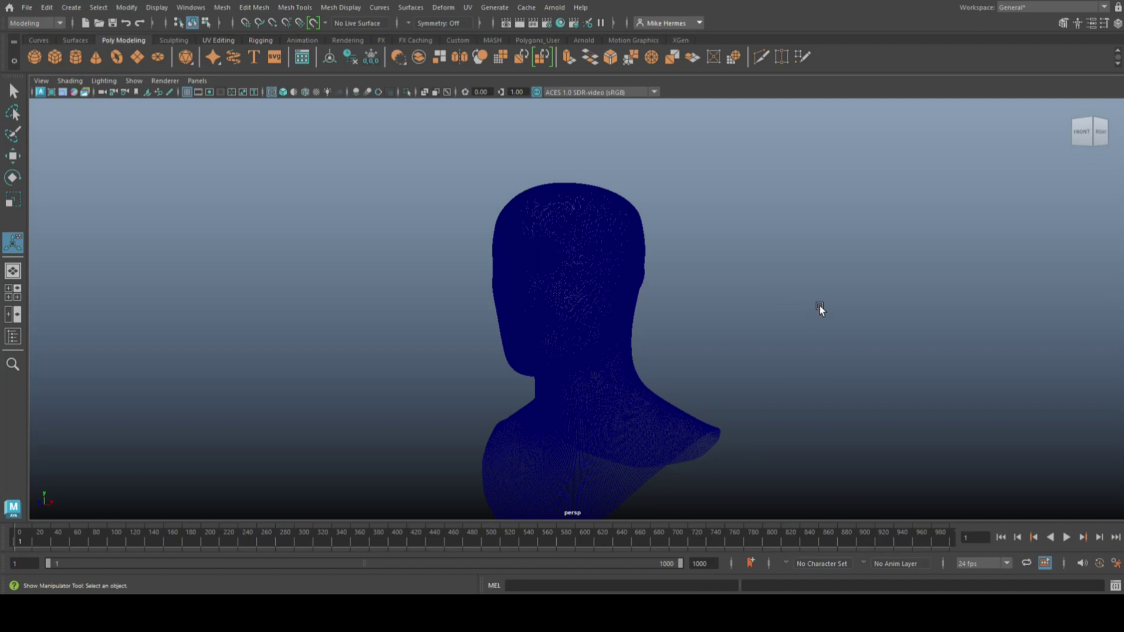
pyautogui.keyDown('alt'); pyautogui.moveTo(820, 308); pyautogui.dragTo(775, 331); pyautogui.keyUp('alt')
# Reselect the head, look it over from behind, and delete it from the scene.
pyautogui.click(587, 255)
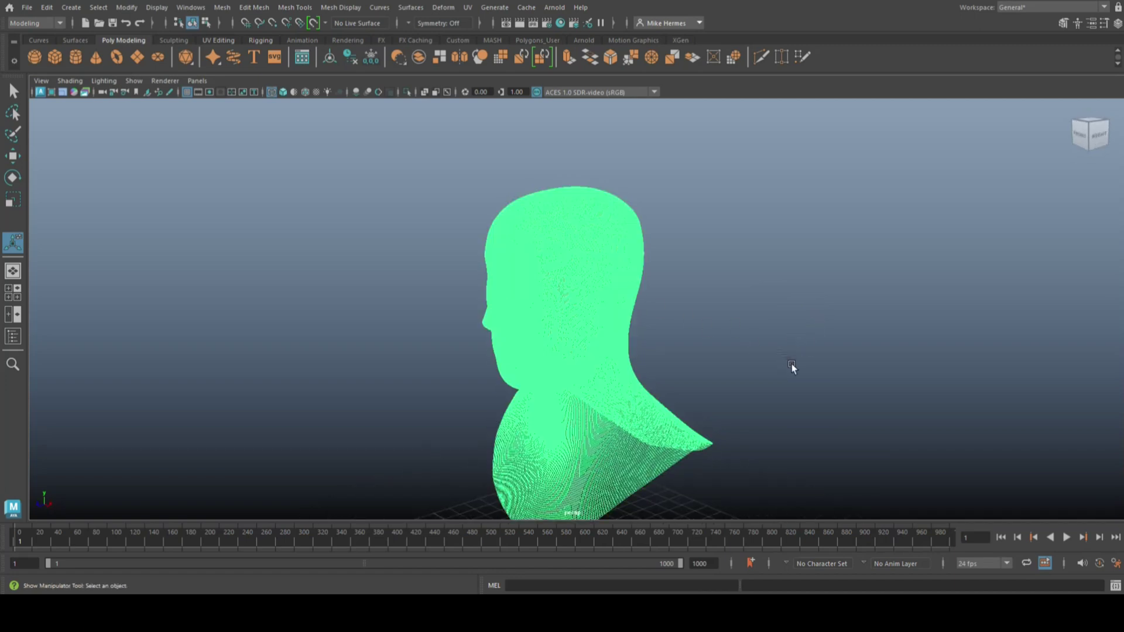
pyautogui.keyDown('alt'); pyautogui.moveTo(793, 369); pyautogui.dragTo(778, 312, button='middle'); pyautogui.keyUp('alt')
pyautogui.scroll(10, 779, 316)
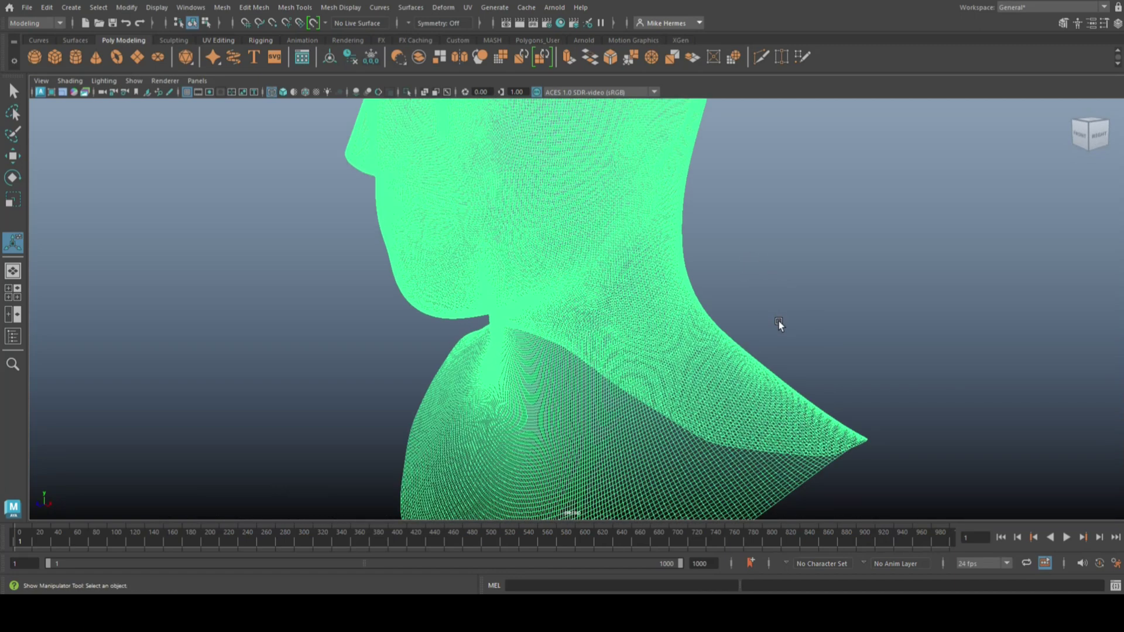
pyautogui.scroll(3, 900, 281)
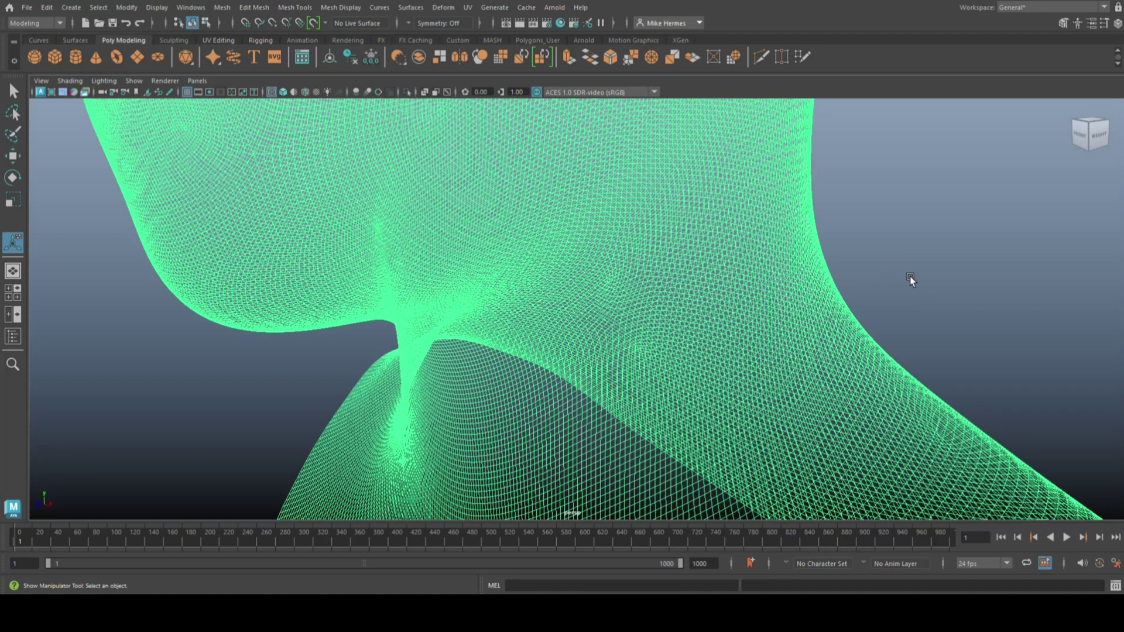
pyautogui.scroll(-10, 919, 299)
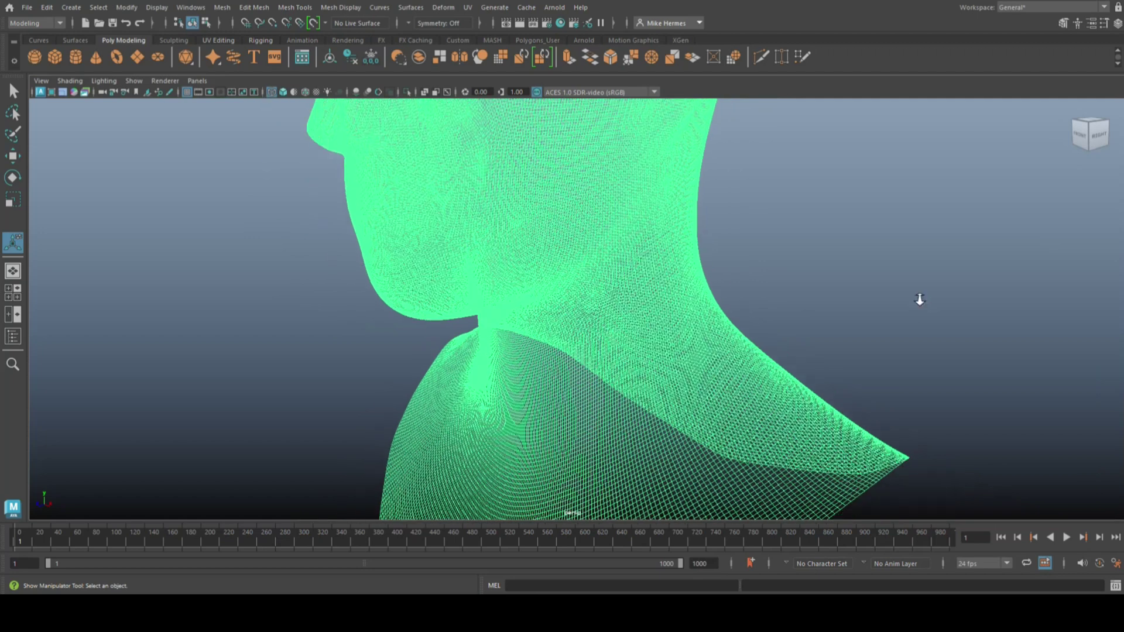
pyautogui.keyDown('alt'); pyautogui.moveTo(916, 304); pyautogui.dragTo(630, 373); pyautogui.keyUp('alt')
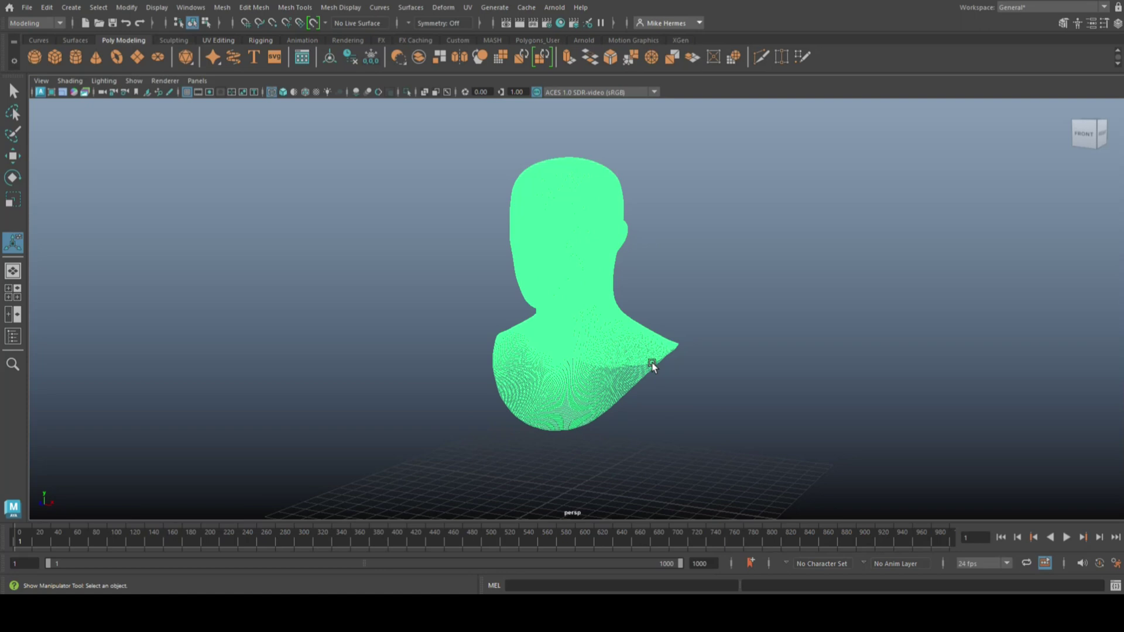
pyautogui.press('Delete')
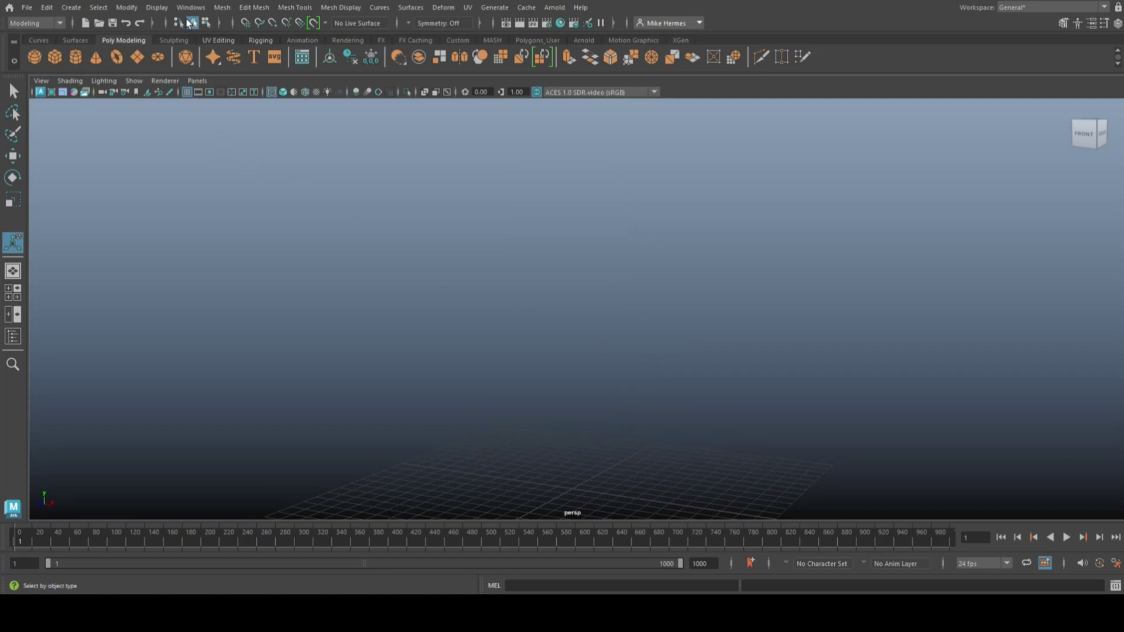
pyautogui.click(193, 8)
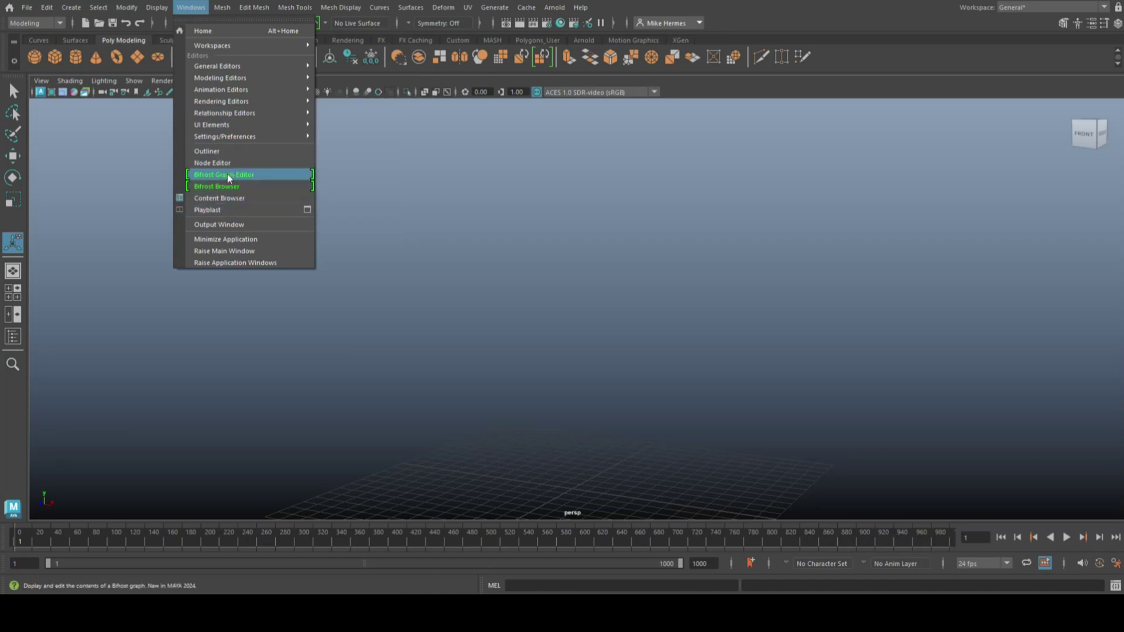
# Import BasicHead.ma again from the Content Browser's Bipeds examples and frame it.
pyautogui.moveTo(230, 110)
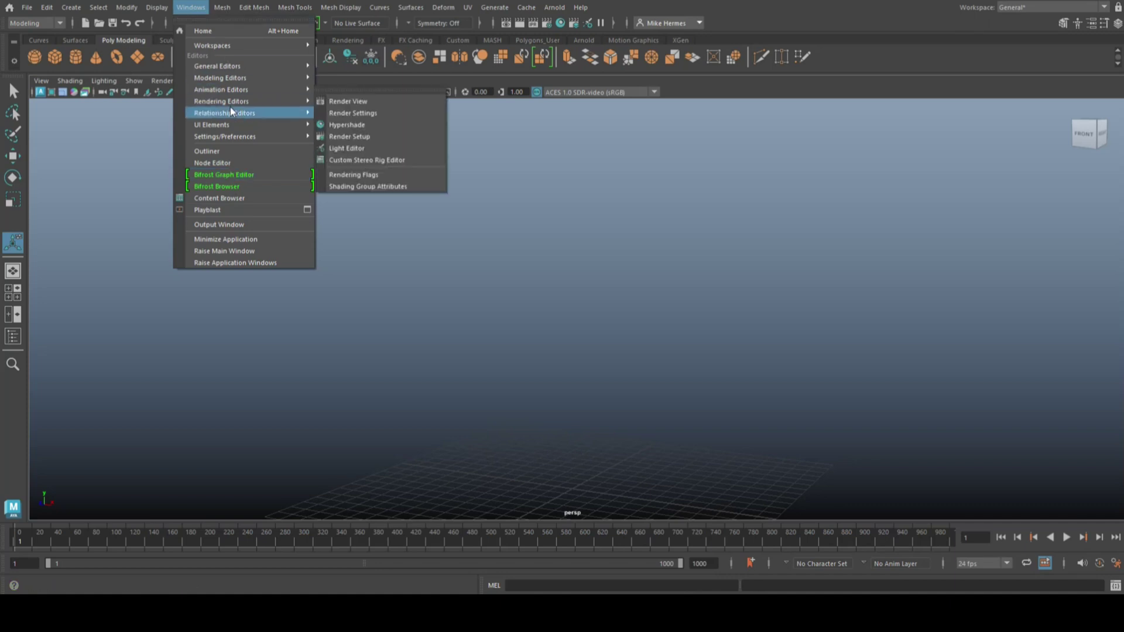
pyautogui.click(236, 199)
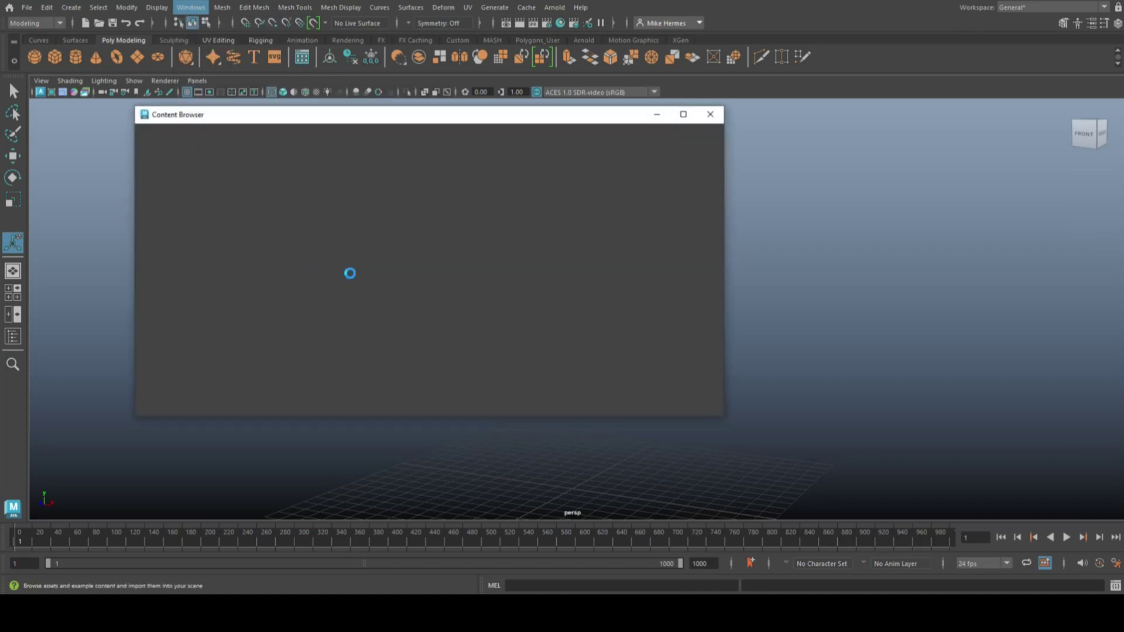
pyautogui.click(477, 206)
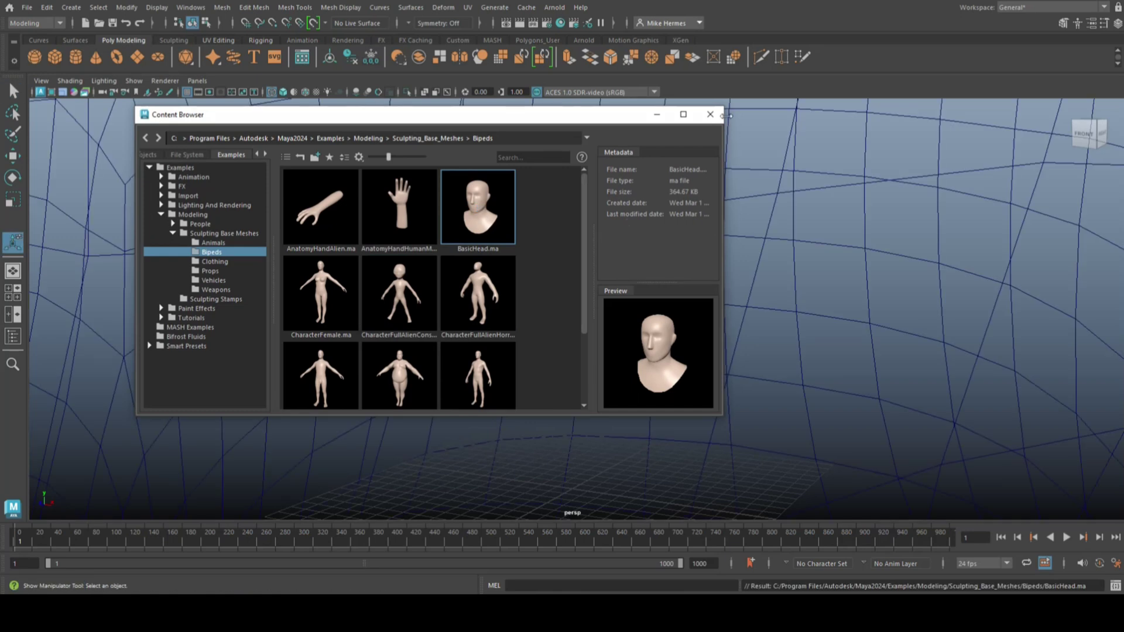
pyautogui.click(710, 114)
pyautogui.press('f')
# Scale the new head down and raise it above the grid.
pyautogui.click(585, 276)
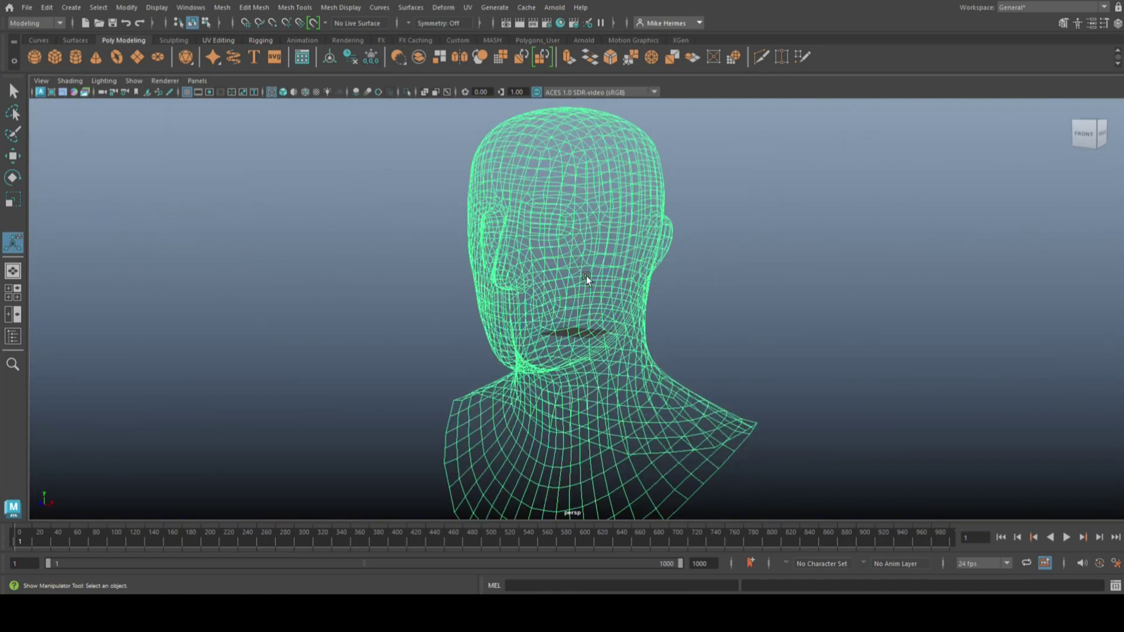
pyautogui.press('r')
pyautogui.moveTo(575, 335); pyautogui.dragTo(276, 343)
pyautogui.press('w')
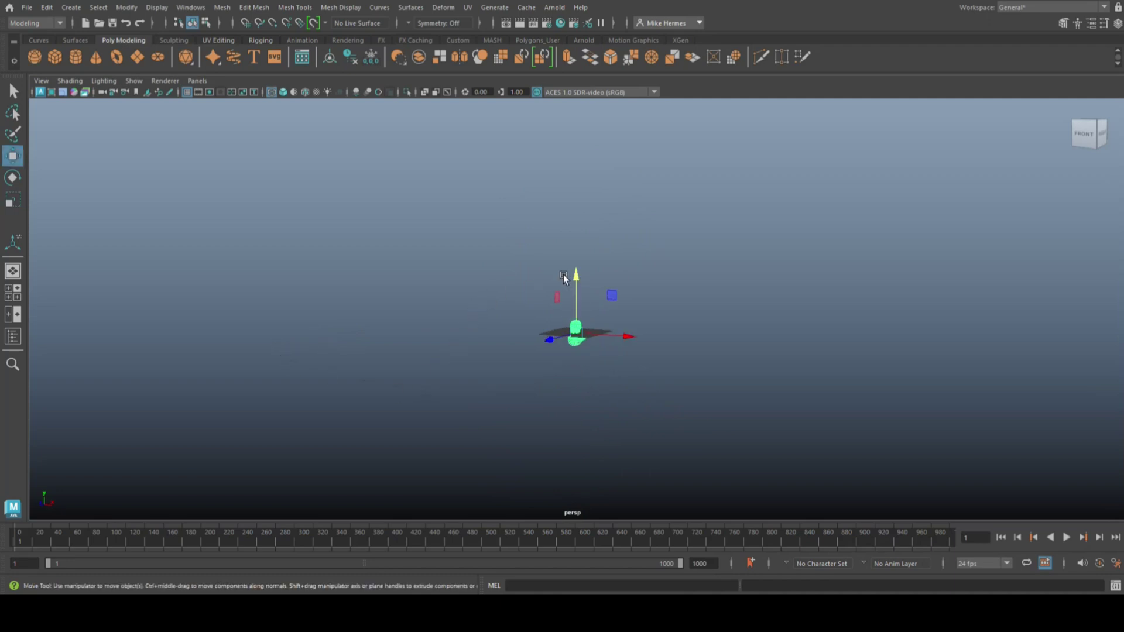
pyautogui.moveTo(573, 277); pyautogui.dragTo(578, 251)
pyautogui.press('f')
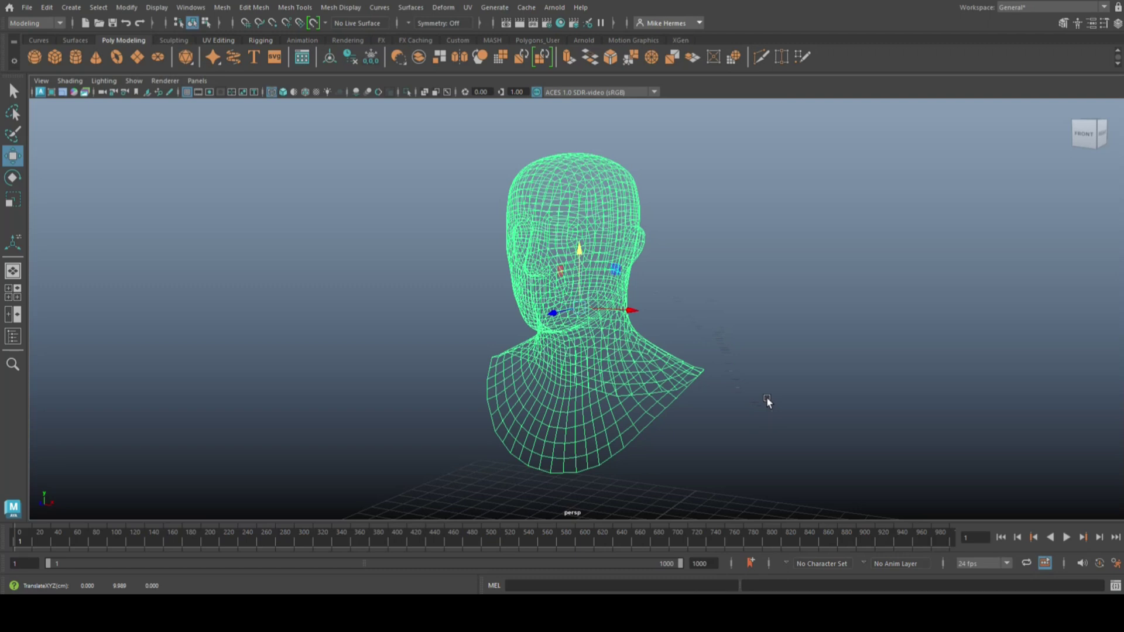
pyautogui.keyDown('alt'); pyautogui.moveTo(768, 402); pyautogui.dragTo(752, 408); pyautogui.keyUp('alt')
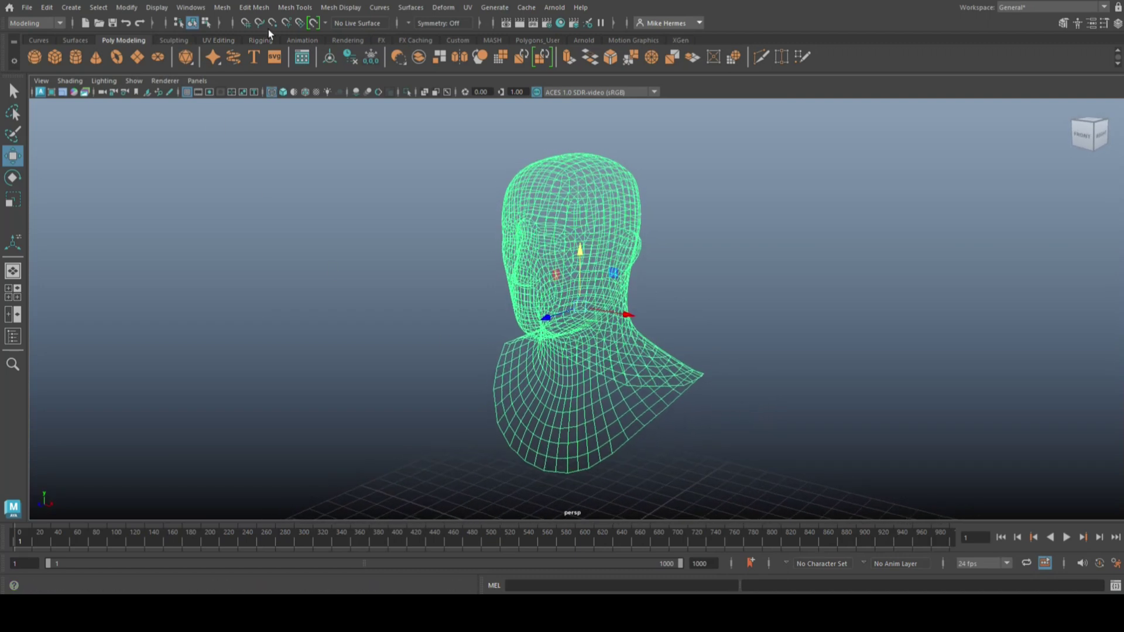
# Reset the Smooth options, choose Maya Catmull-Clark subdivision, and smooth the head.
pyautogui.click(220, 8)
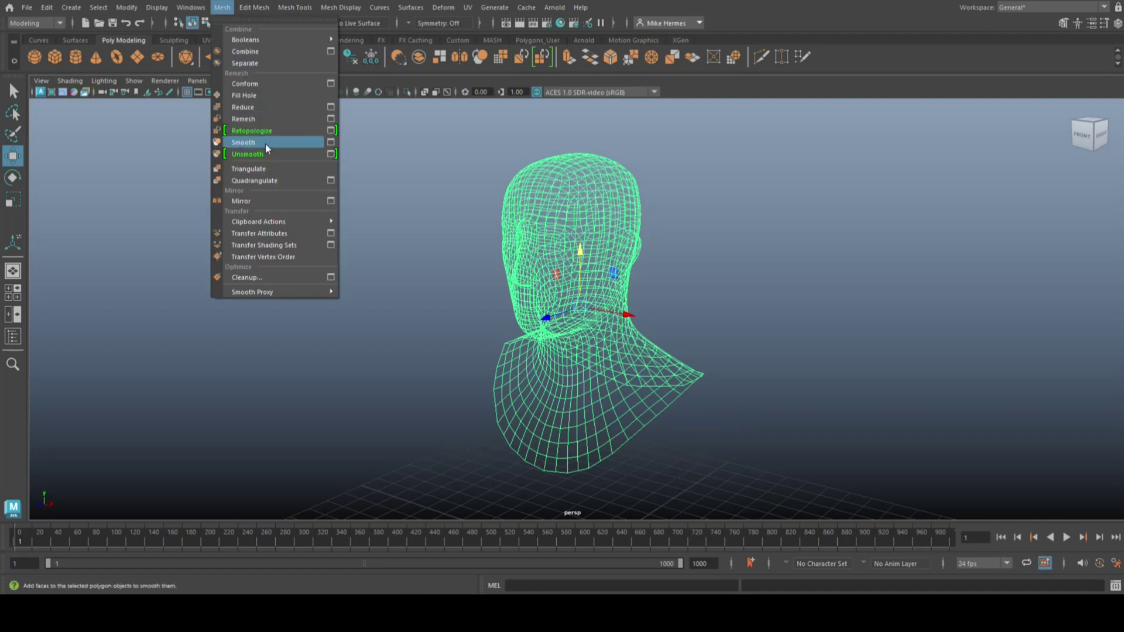
pyautogui.click(331, 142)
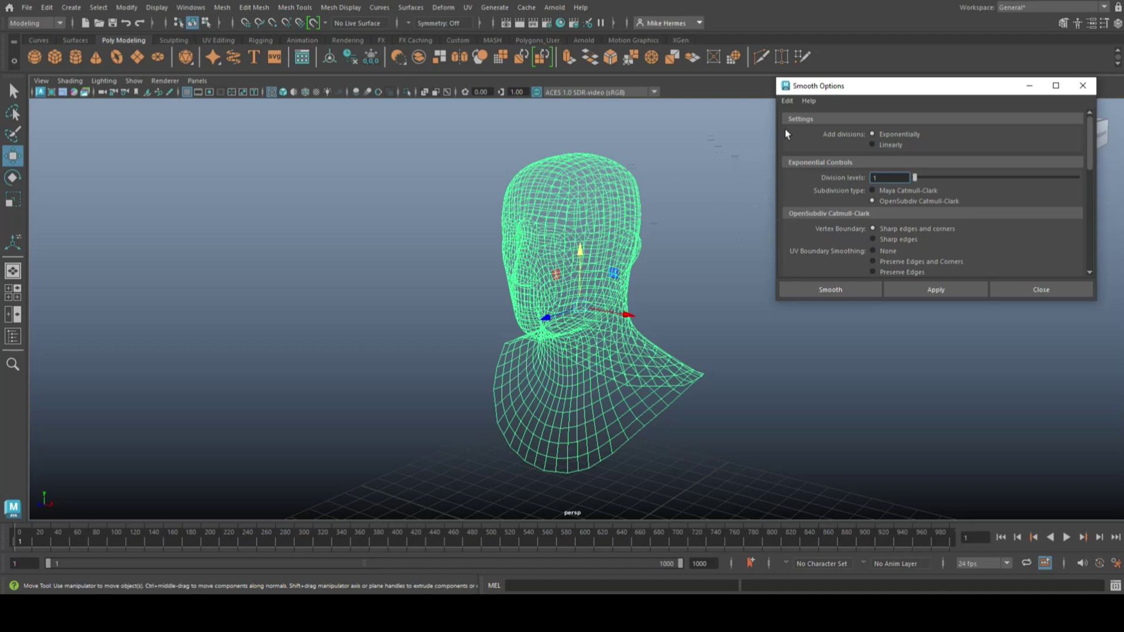
pyautogui.click(787, 102)
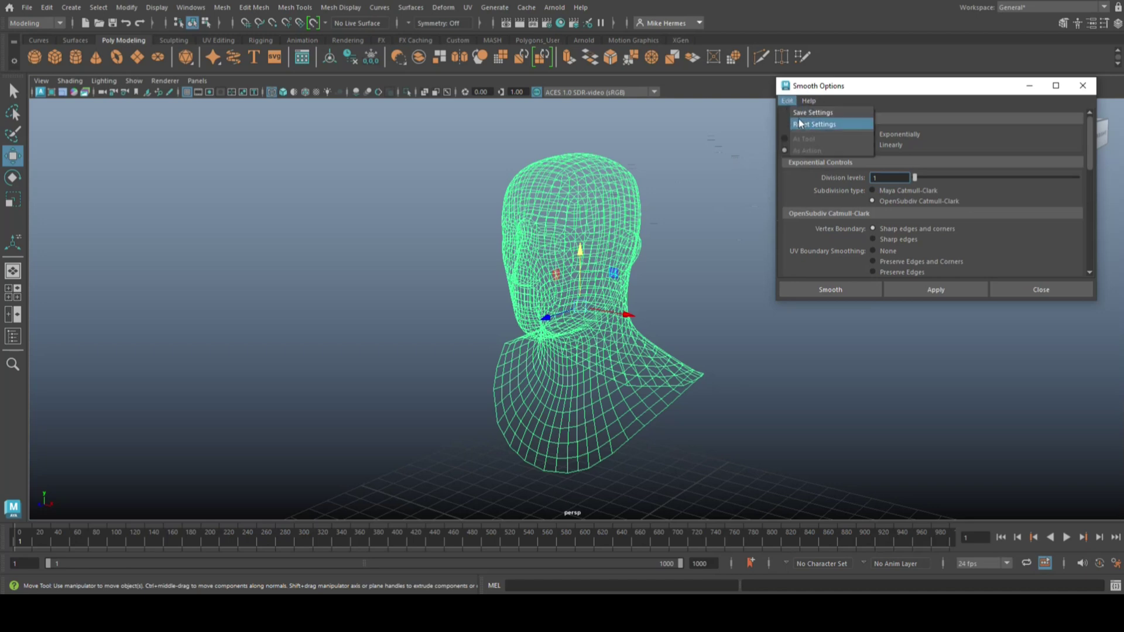
pyautogui.click(808, 124)
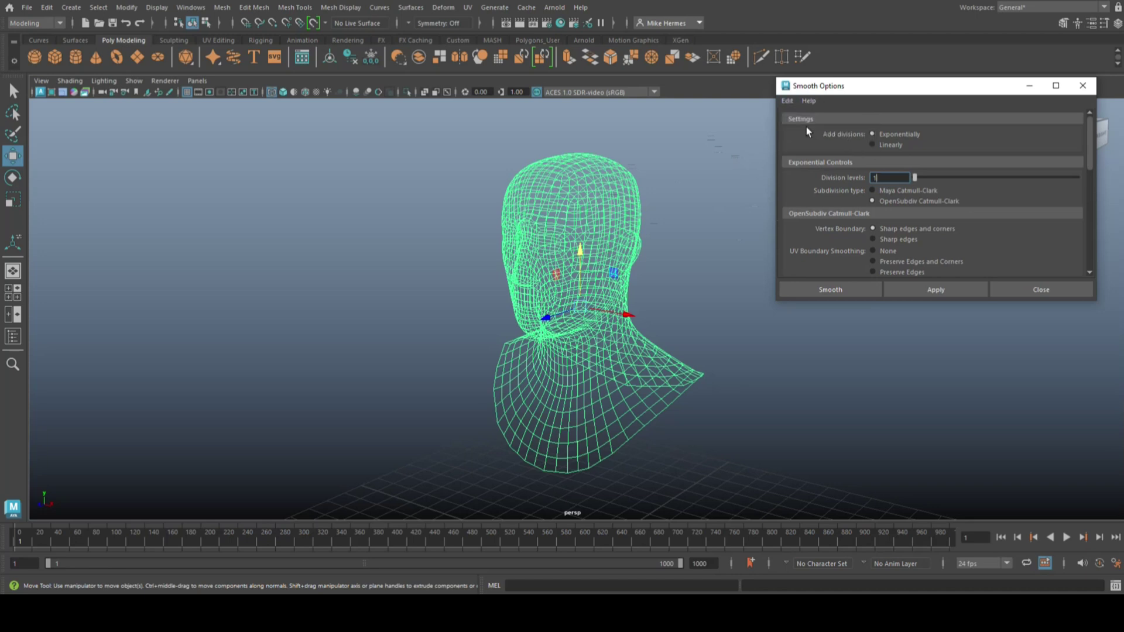
pyautogui.click(872, 191)
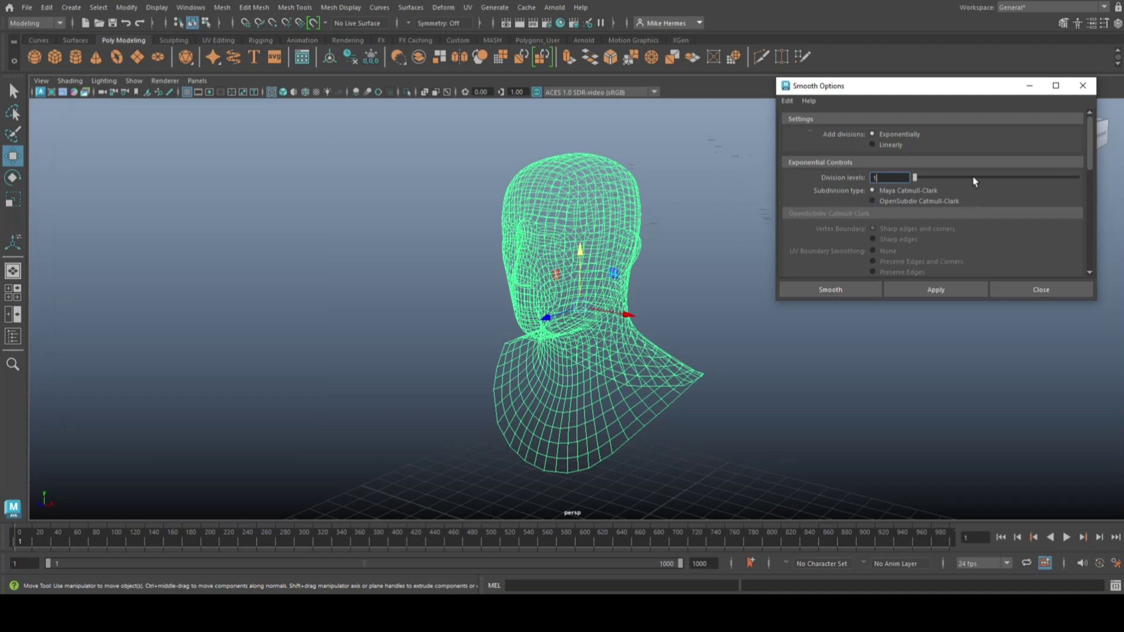
pyautogui.click(850, 289)
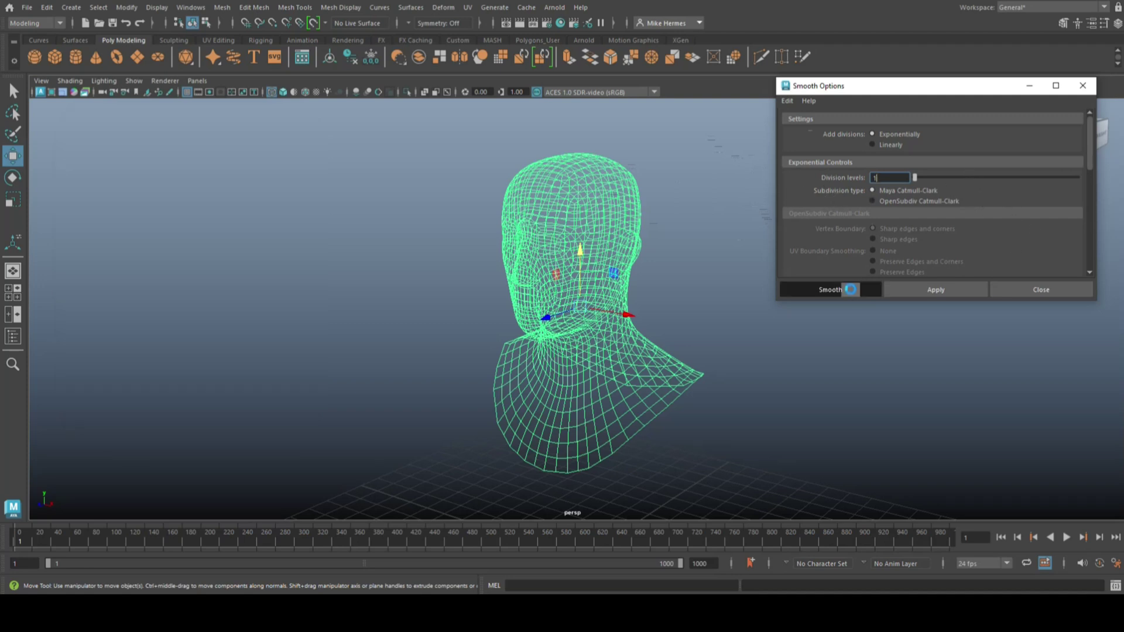
pyautogui.click(923, 324)
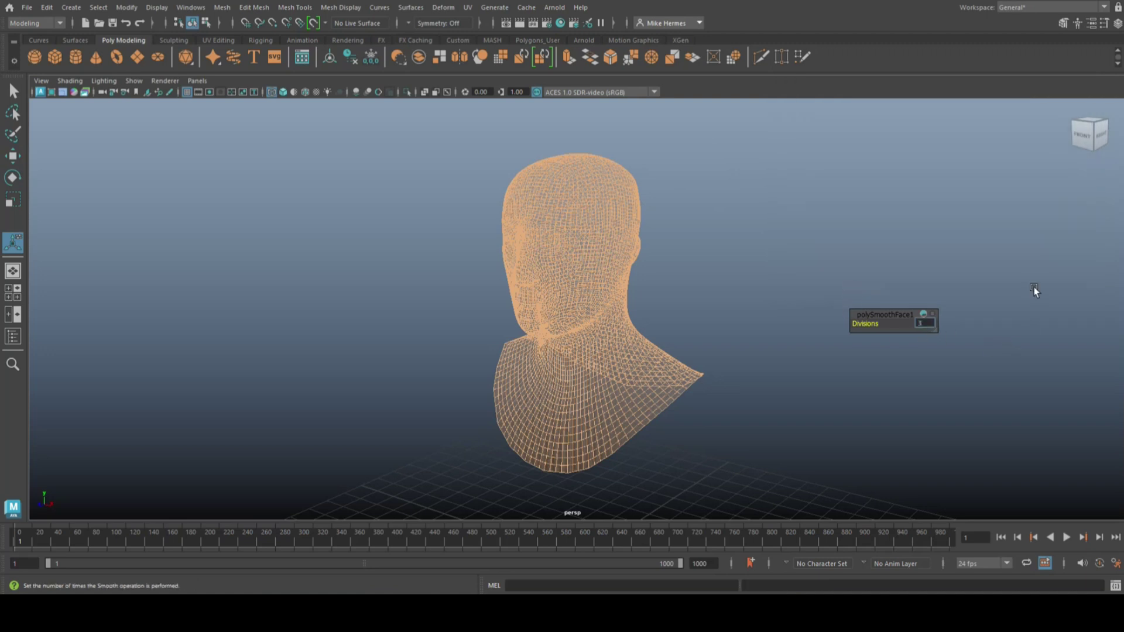
# Commit 3 smoothing divisions on polySmoothFace1 and view the head's side.
pyautogui.press('Return')
pyautogui.click(770, 375)
pyautogui.scroll(3, 773, 363)
pyautogui.keyDown('alt'); pyautogui.moveTo(772, 353); pyautogui.dragTo(805, 407); pyautogui.keyUp('alt')
pyautogui.scroll(-5, 833, 386)
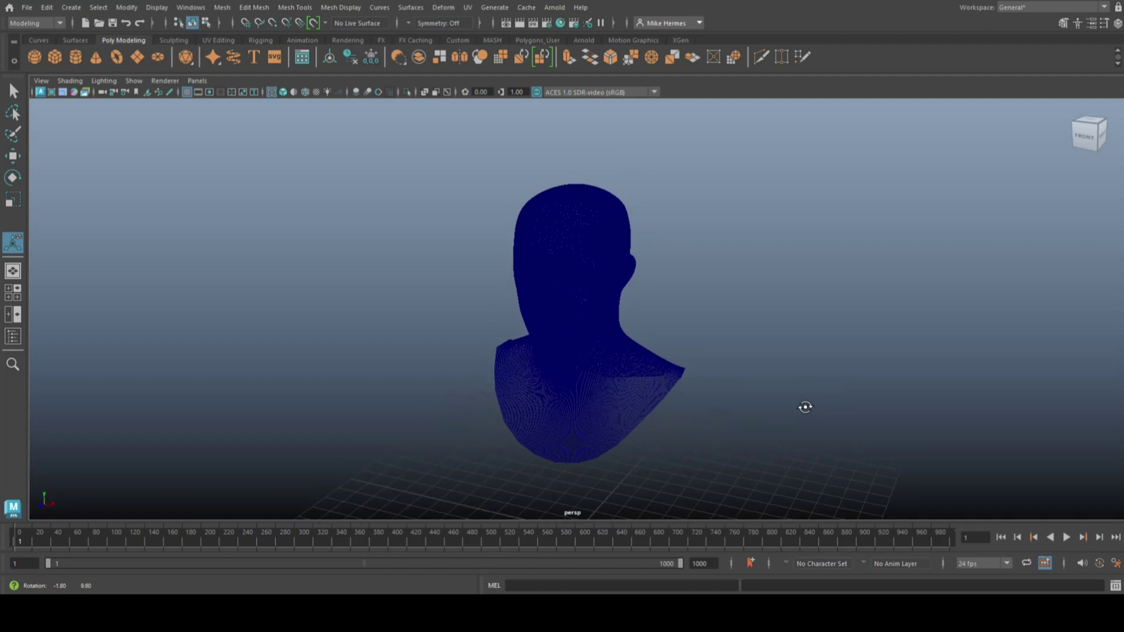
# Select the head and delete its construction history via Edit > Delete by Type > History.
pyautogui.moveTo(419, 176); pyautogui.dragTo(813, 504)
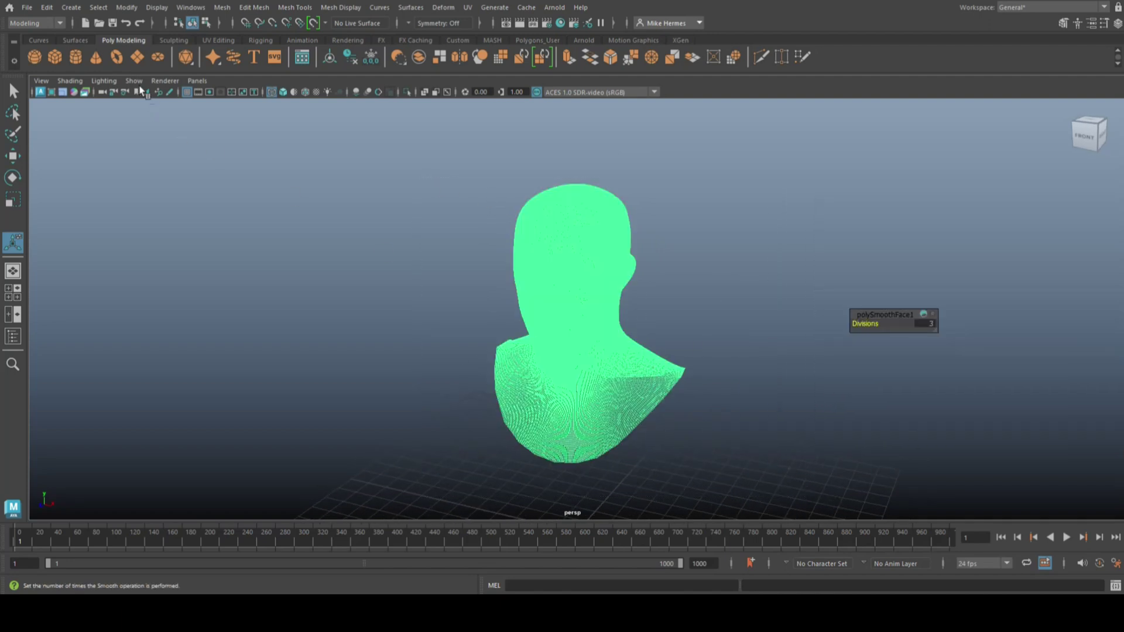
pyautogui.click(47, 7)
pyautogui.moveTo(94, 151)
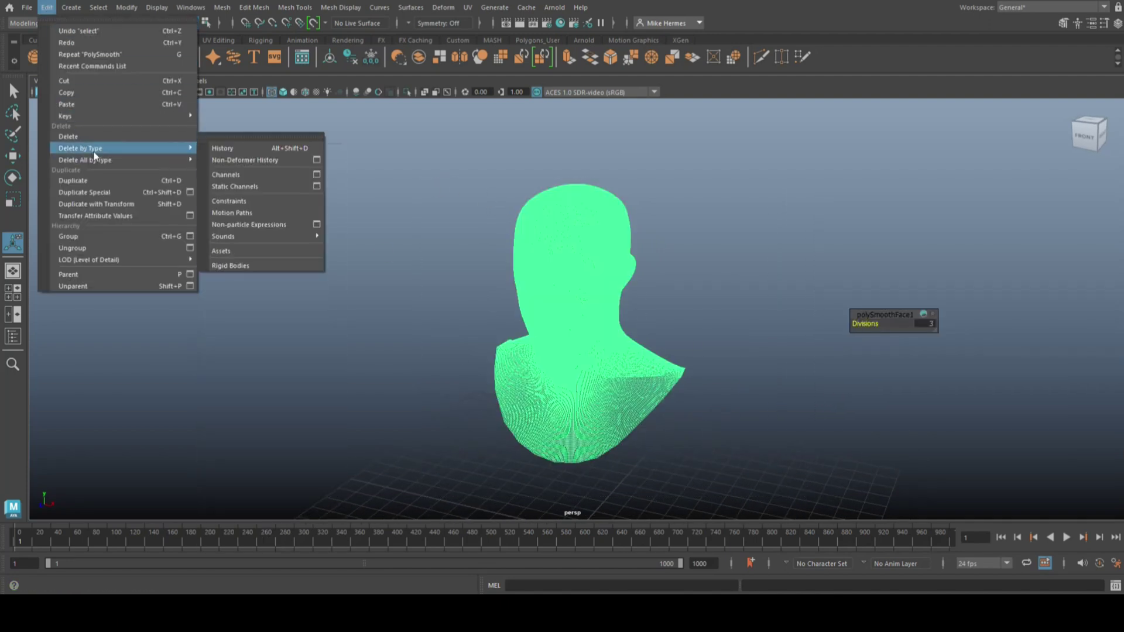
pyautogui.click(226, 150)
pyautogui.scroll(5, 794, 391)
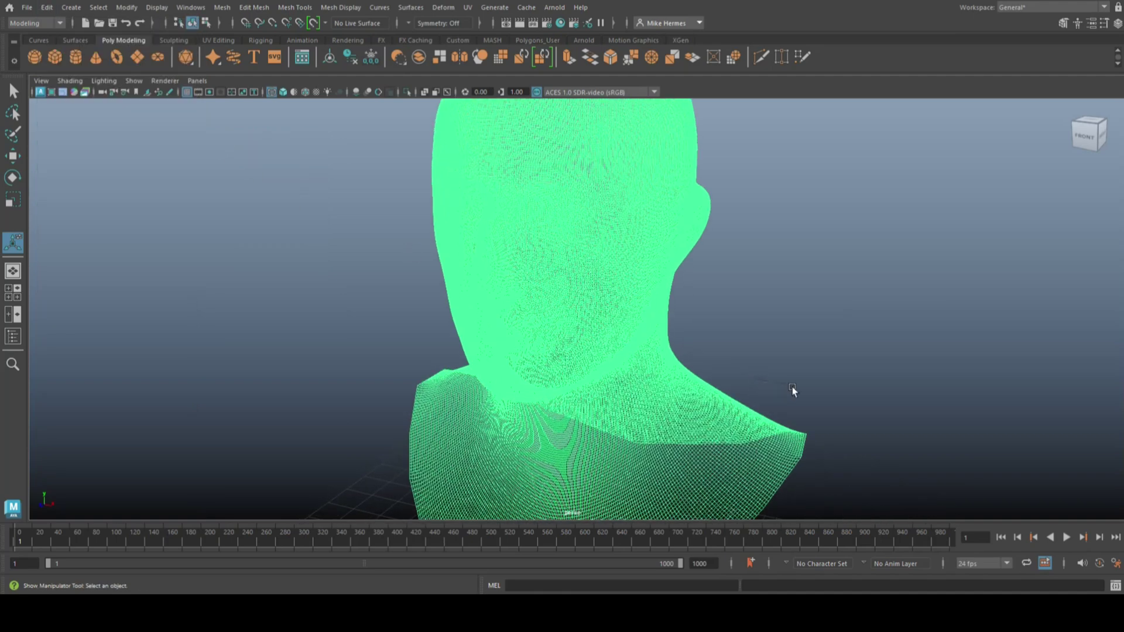
pyautogui.keyDown('alt'); pyautogui.moveTo(834, 380); pyautogui.dragTo(816, 394); pyautogui.keyUp('alt')
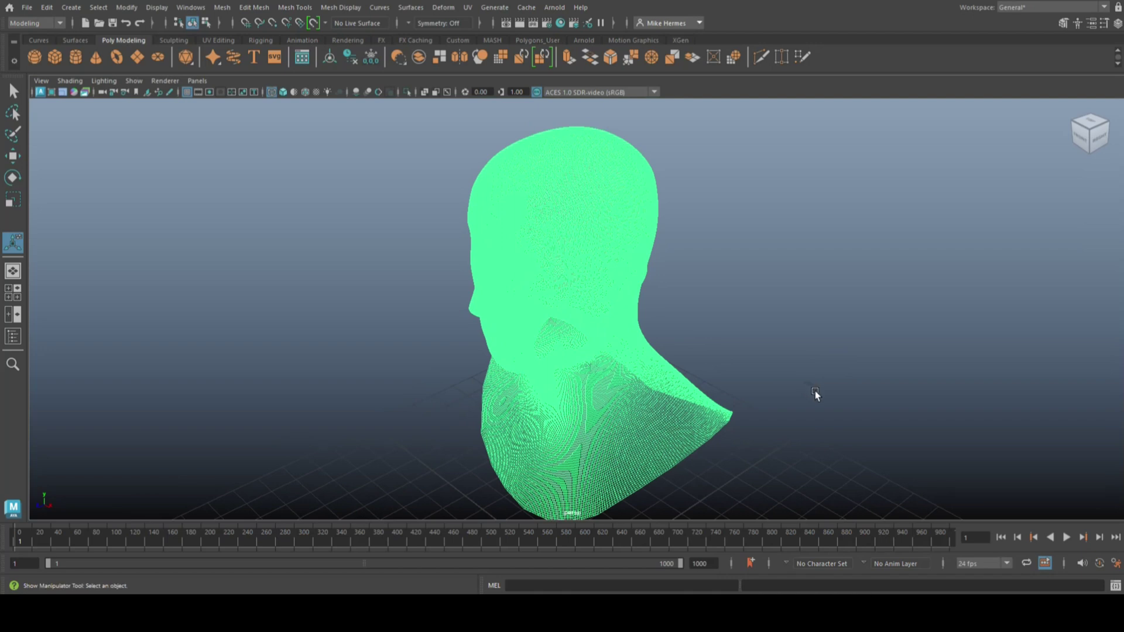
pyautogui.scroll(3, 815, 391)
pyautogui.scroll(2, 815, 391)
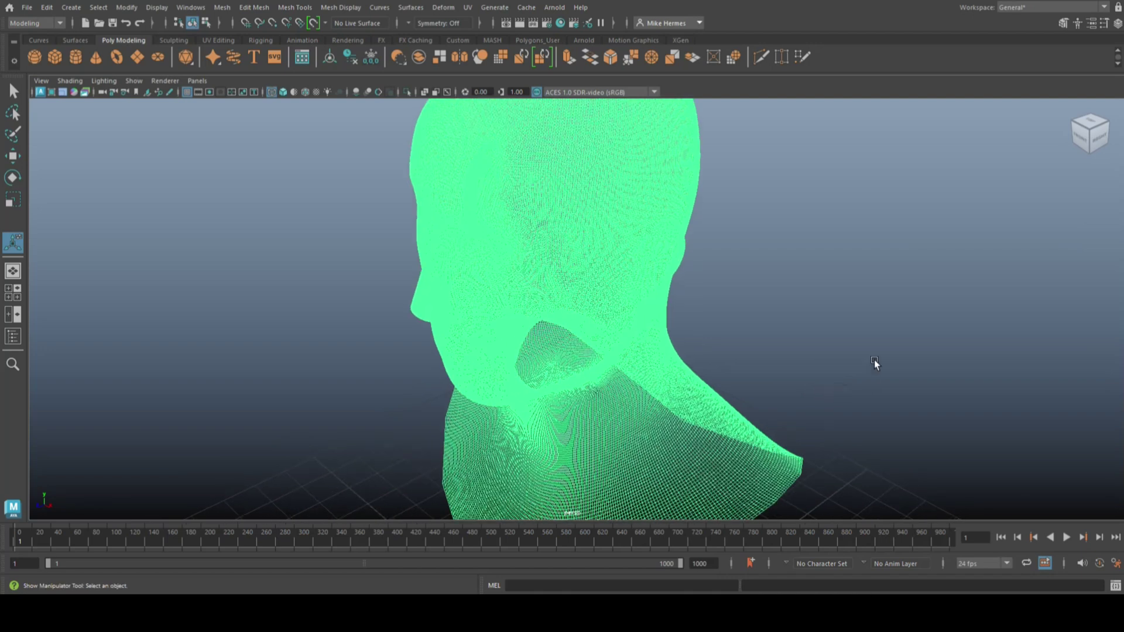
pyautogui.scroll(-5, 878, 356)
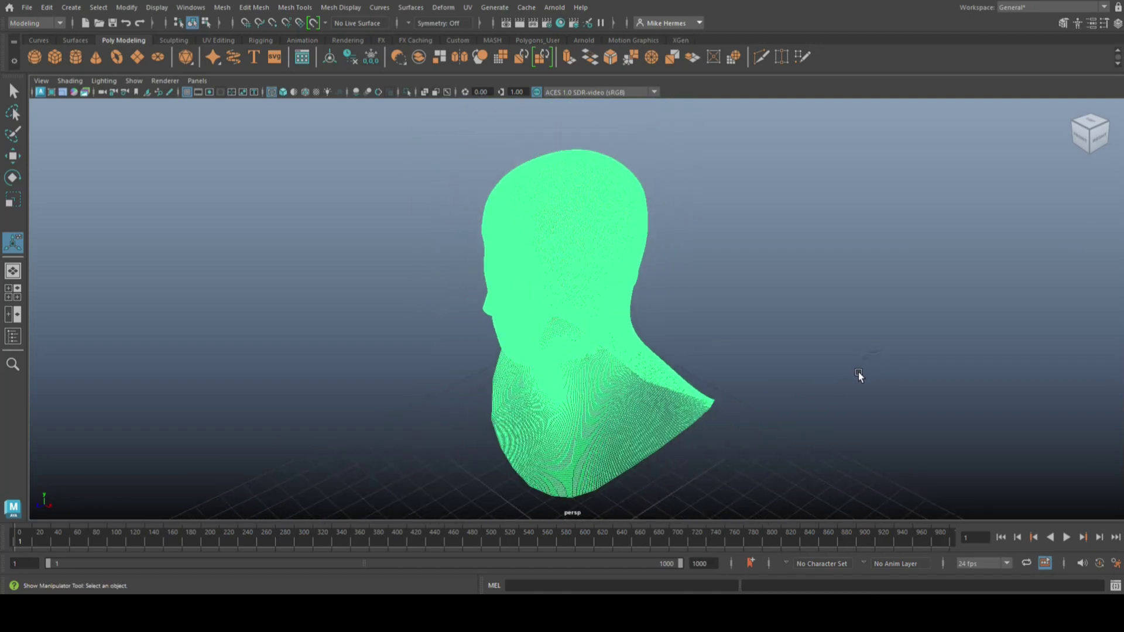
pyautogui.keyDown('alt'); pyautogui.moveTo(858, 371); pyautogui.dragTo(881, 356); pyautogui.keyUp('alt')
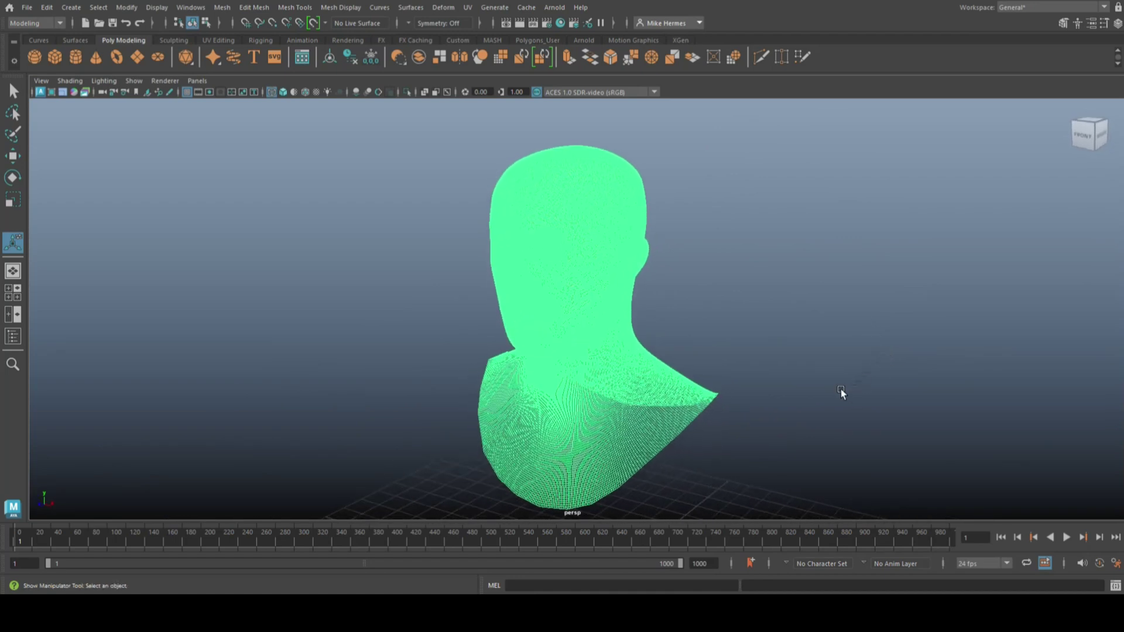
pyautogui.keyDown('alt'); pyautogui.moveTo(841, 393); pyautogui.dragTo(826, 369, button='middle'); pyautogui.keyUp('alt')
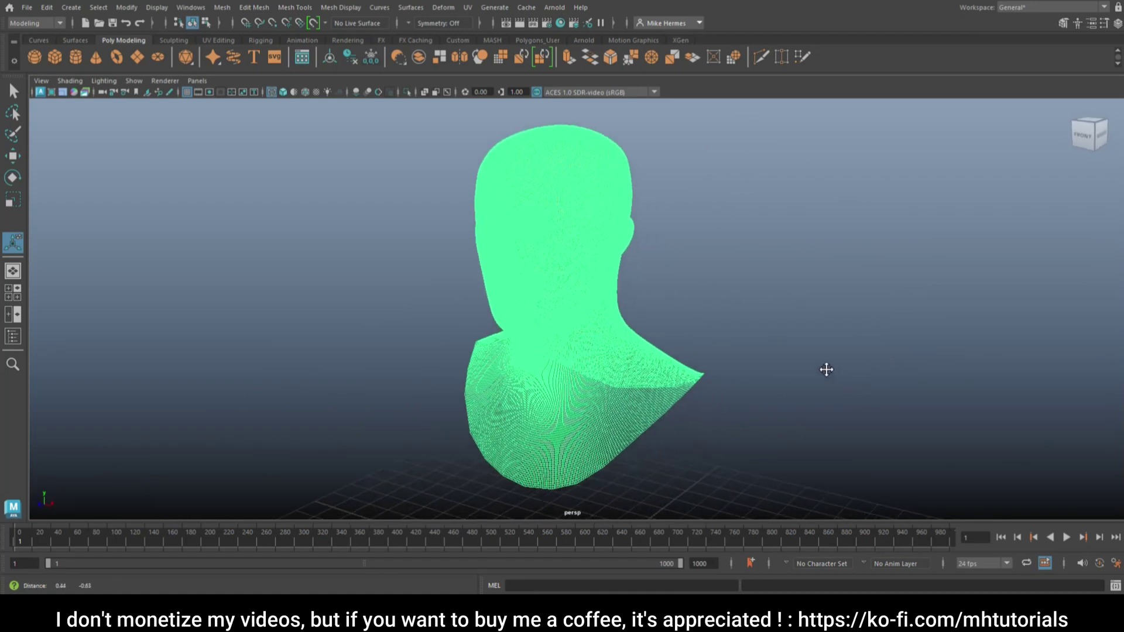
# Apply Mesh > Unsmooth to the head and check its coarser wireframe in profile.
pyautogui.click(220, 9)
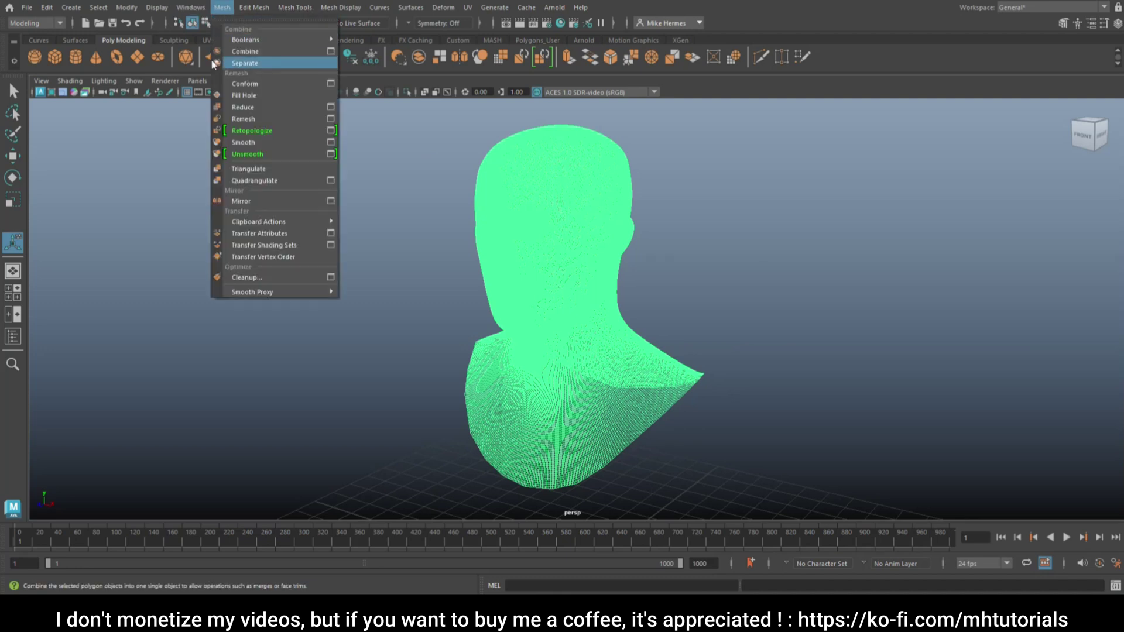
pyautogui.click(277, 155)
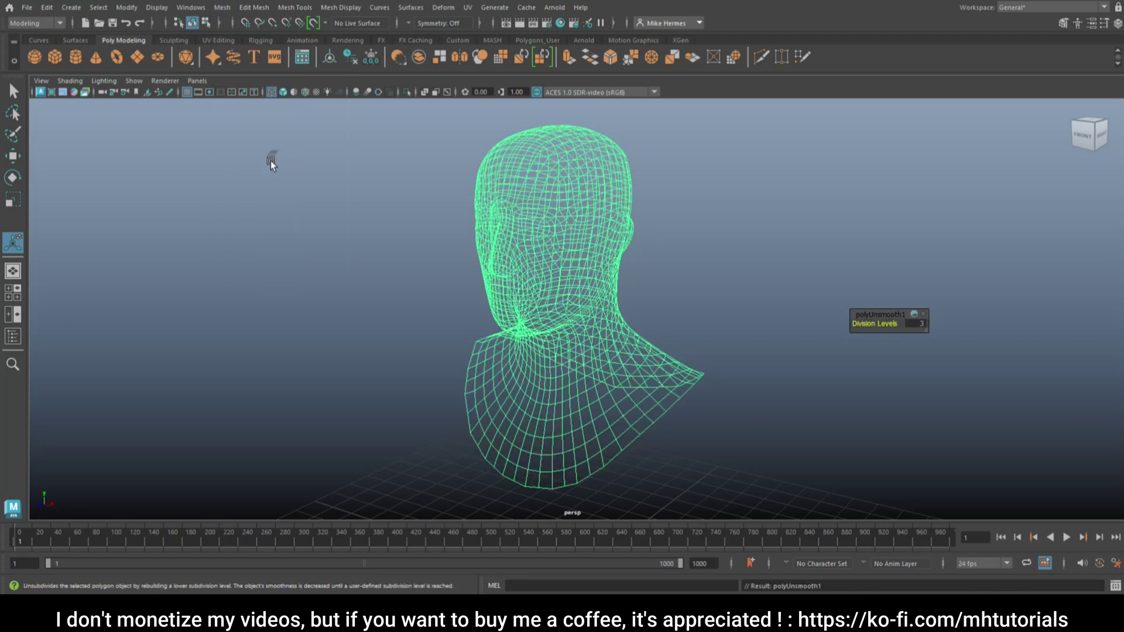
pyautogui.moveTo(416, 381)
pyautogui.keyDown('alt'); pyautogui.mouseDown()
pyautogui.moveTo(419, 367)
pyautogui.moveTo(322, 363)
pyautogui.moveTo(304, 346)
pyautogui.moveTo(318, 366)
pyautogui.moveTo(427, 376)
pyautogui.moveTo(443, 367)
pyautogui.moveTo(434, 376)
pyautogui.mouseUp(); pyautogui.keyUp('alt')
pyautogui.keyDown('alt'); pyautogui.moveTo(409, 351); pyautogui.dragTo(407, 357, button='middle'); pyautogui.keyUp('alt')
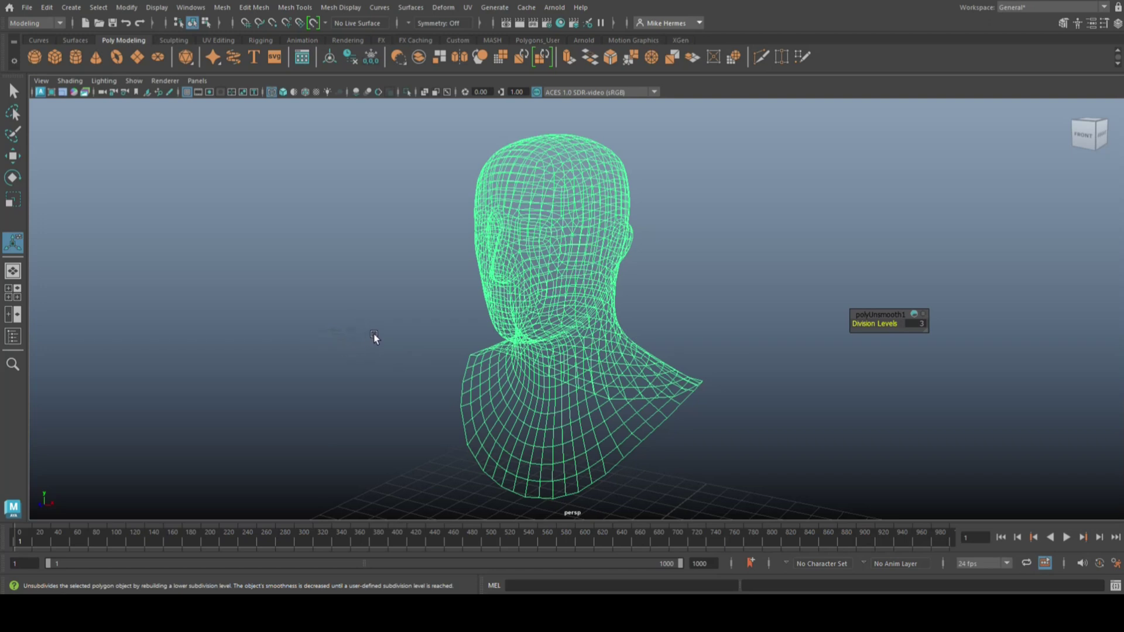
pyautogui.moveTo(368, 353)
pyautogui.keyDown('alt'); pyautogui.mouseDown()
pyautogui.moveTo(439, 339)
pyautogui.moveTo(400, 306)
pyautogui.moveTo(391, 359)
pyautogui.moveTo(357, 360)
pyautogui.mouseUp(); pyautogui.keyUp('alt')
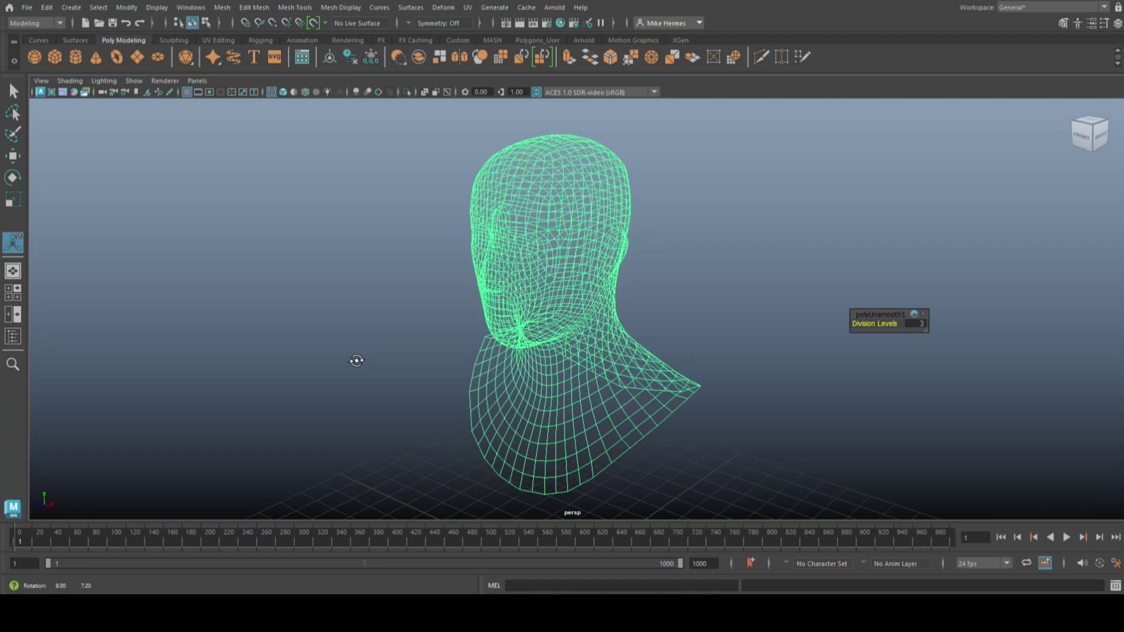
pyautogui.keyDown('alt'); pyautogui.moveTo(351, 371); pyautogui.dragTo(321, 361, button='middle'); pyautogui.keyUp('alt')
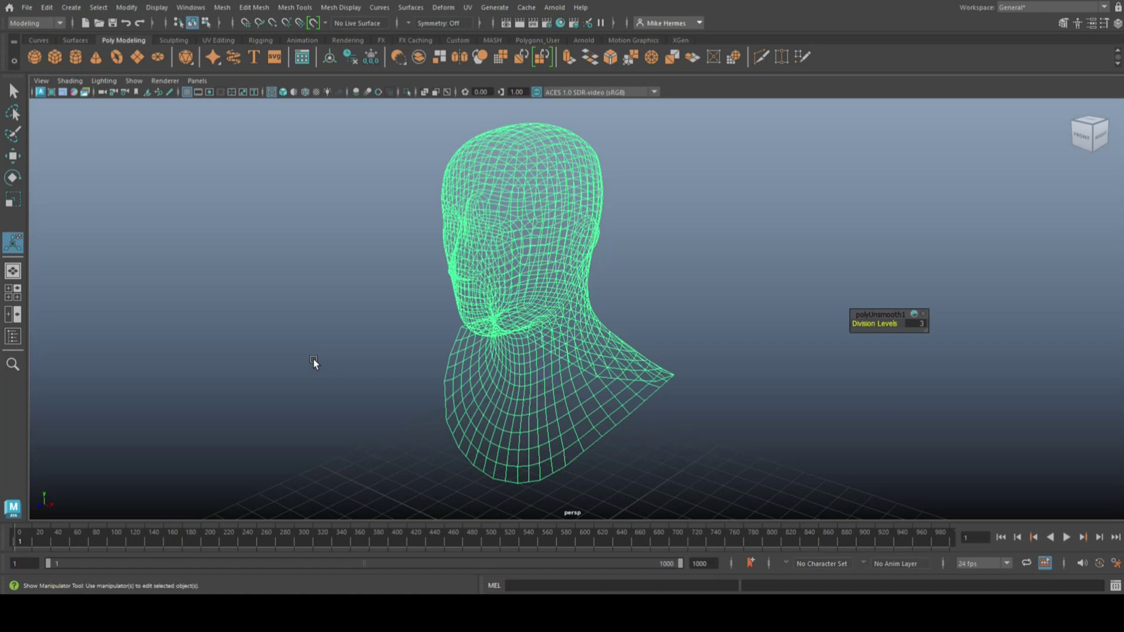